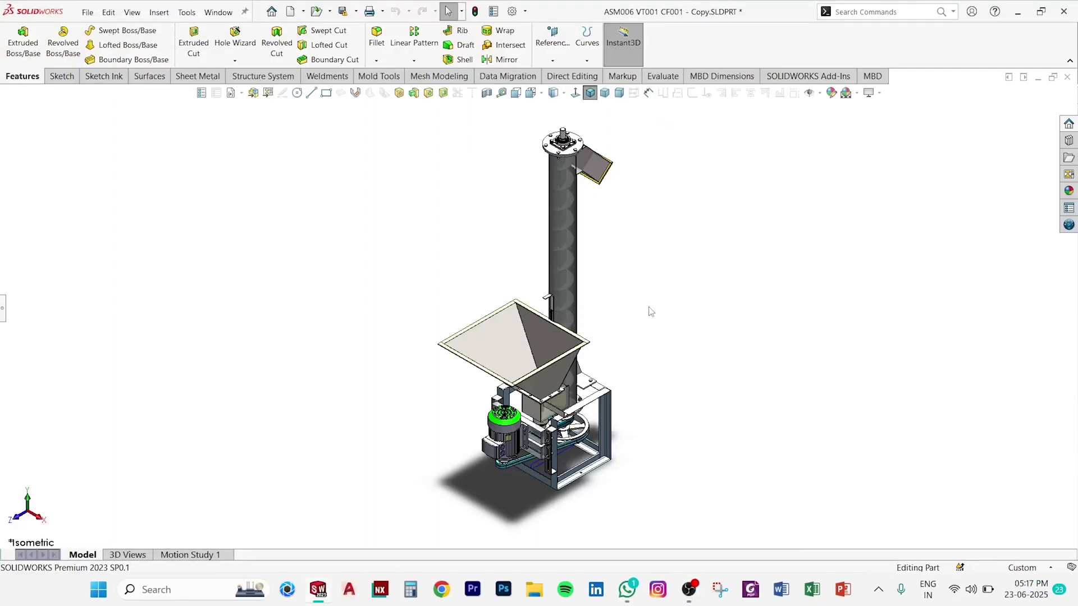
# Orbit around the conveyor's top flange and chute, then return to the isometric view.
pyautogui.scroll(2, 601, 181)
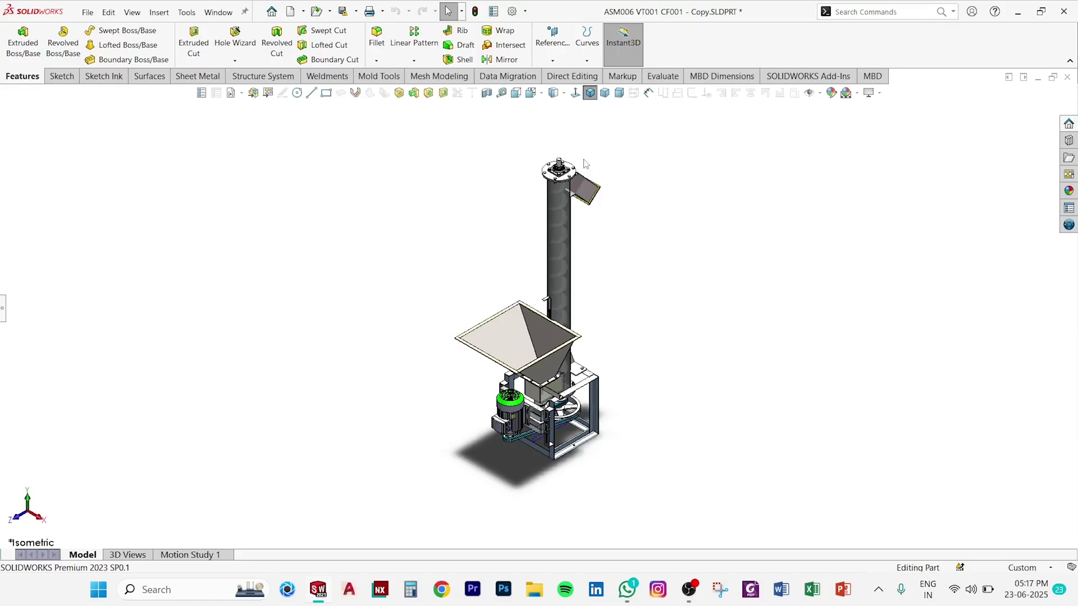
pyautogui.scroll(-3, 598, 191)
pyautogui.scroll(-5, 596, 213)
pyautogui.moveTo(593, 228); pyautogui.dragTo(583, 195, button='middle')
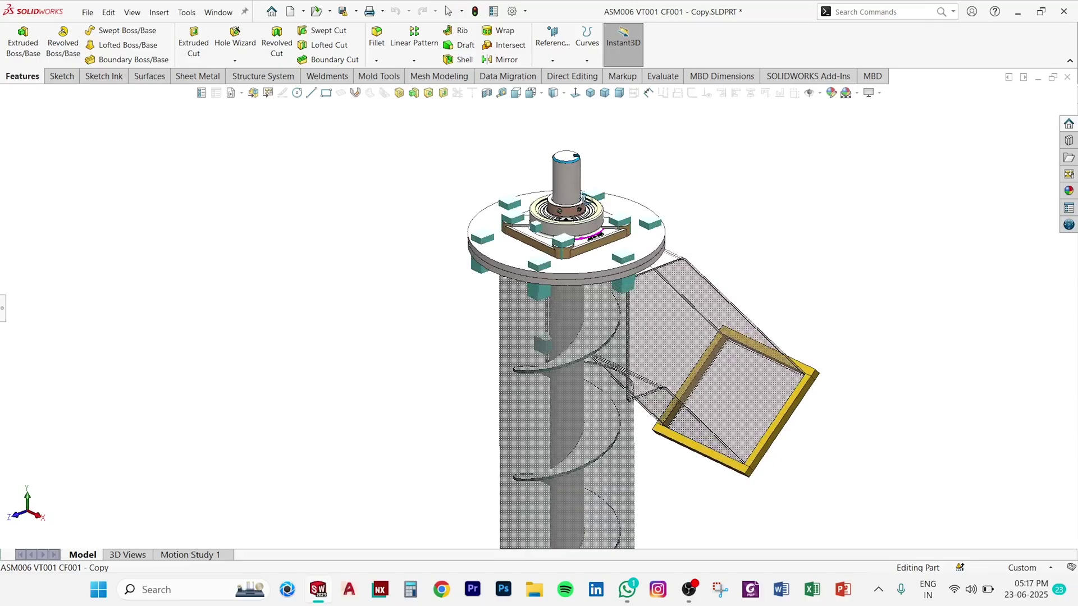
pyautogui.moveTo(582, 196); pyautogui.dragTo(591, 225, button='middle')
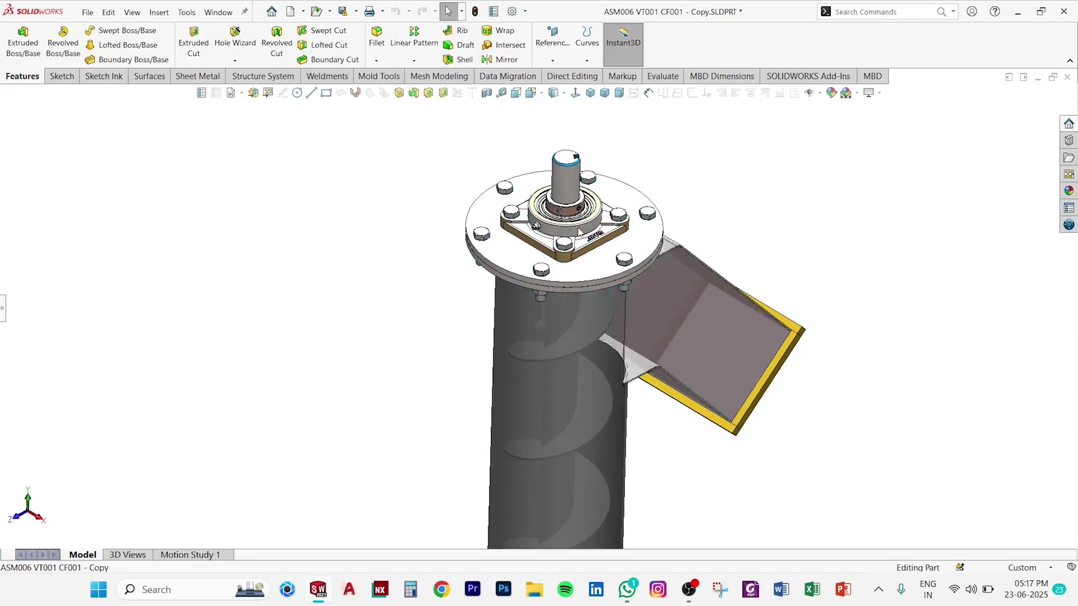
pyautogui.moveTo(580, 230); pyautogui.dragTo(583, 234, button='middle')
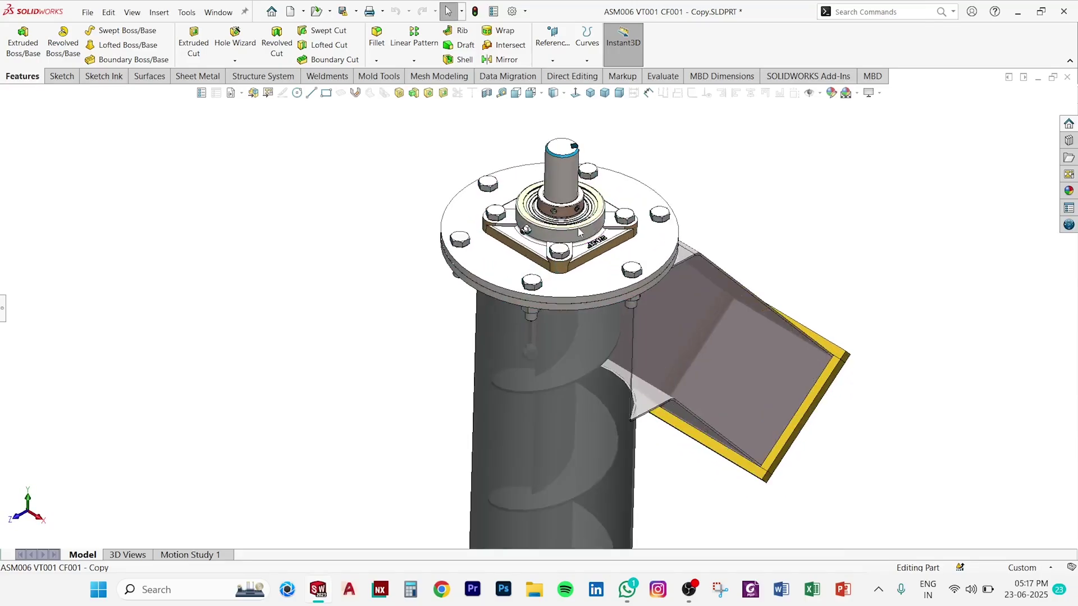
pyautogui.click(590, 92)
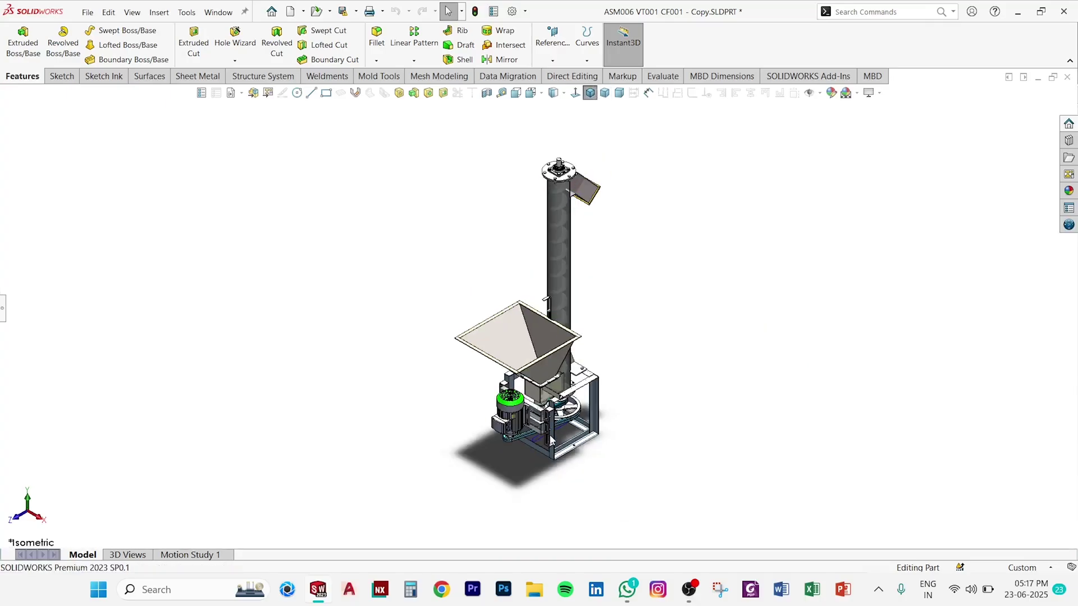
# Orbit to a near-front view and zoom in on the motor and belt drive.
pyautogui.scroll(3, 550, 440)
pyautogui.moveTo(550, 439); pyautogui.dragTo(551, 435, button='middle')
pyautogui.moveTo(501, 355); pyautogui.dragTo(557, 344, button='middle')
pyautogui.scroll(1, 558, 343)
pyautogui.scroll(4, 558, 344)
pyautogui.scroll(2, 558, 344)
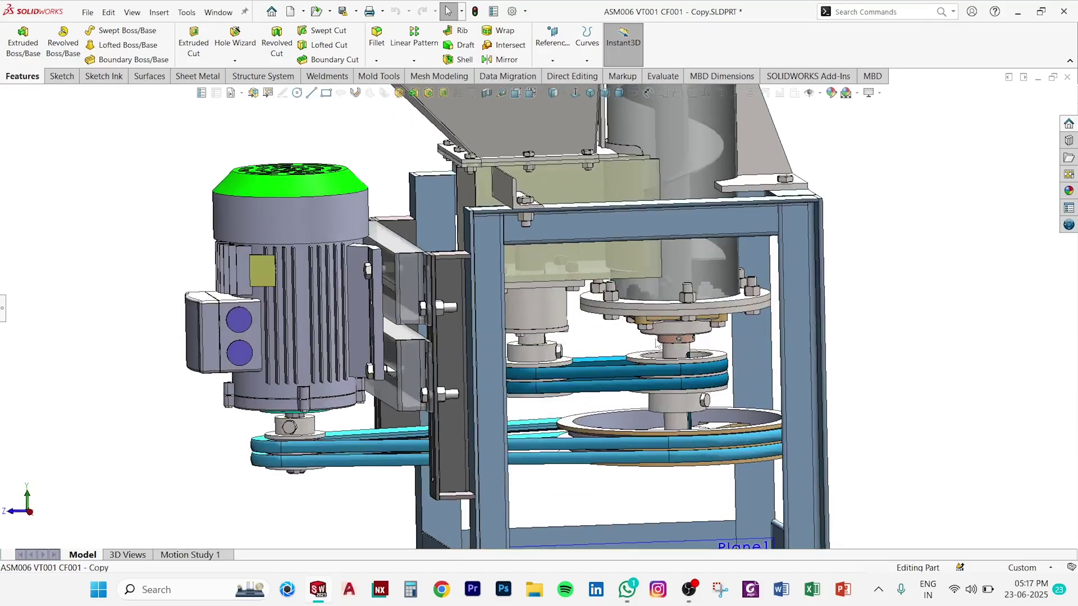
# Select the small bearing's cylindrical face, clear it, and zoom in on the bearing.
pyautogui.click(549, 316)
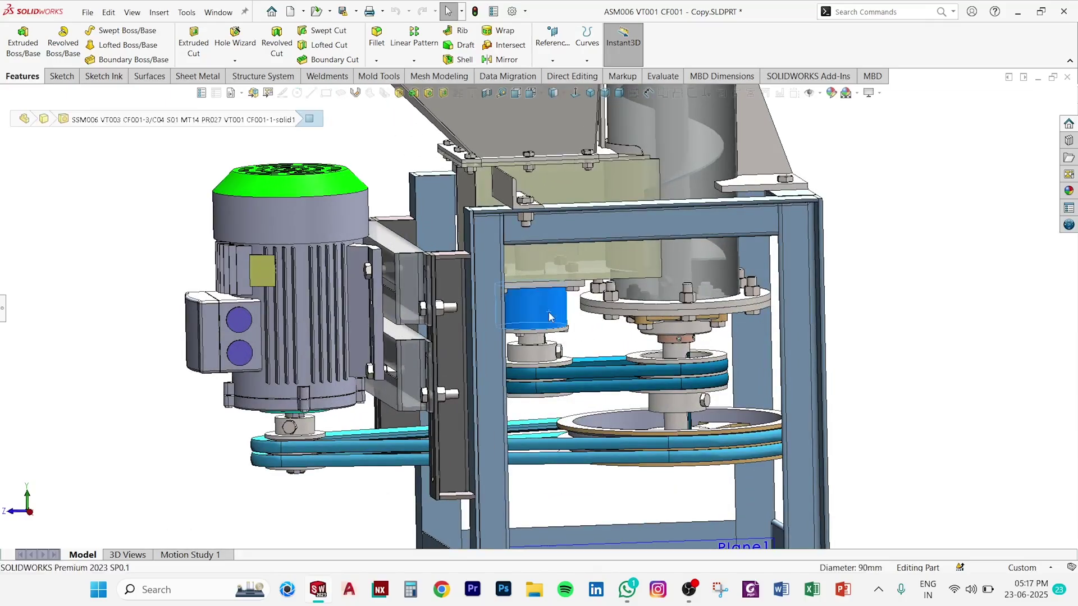
pyautogui.rightClick(593, 287)
pyautogui.press('Escape')
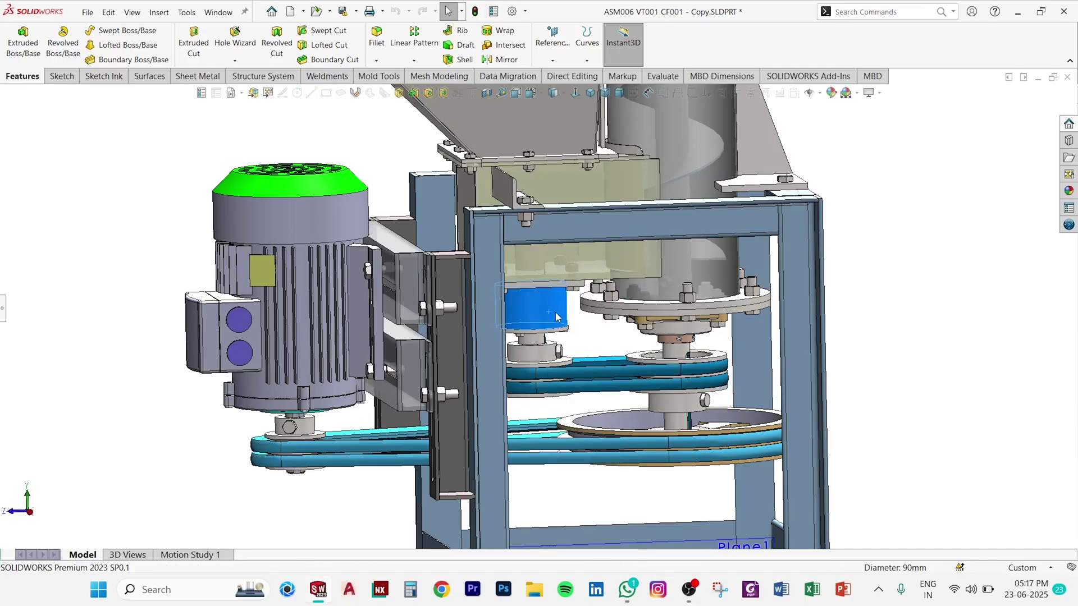
pyautogui.press('Escape')
pyautogui.scroll(-2, 538, 325)
pyautogui.scroll(-3, 537, 325)
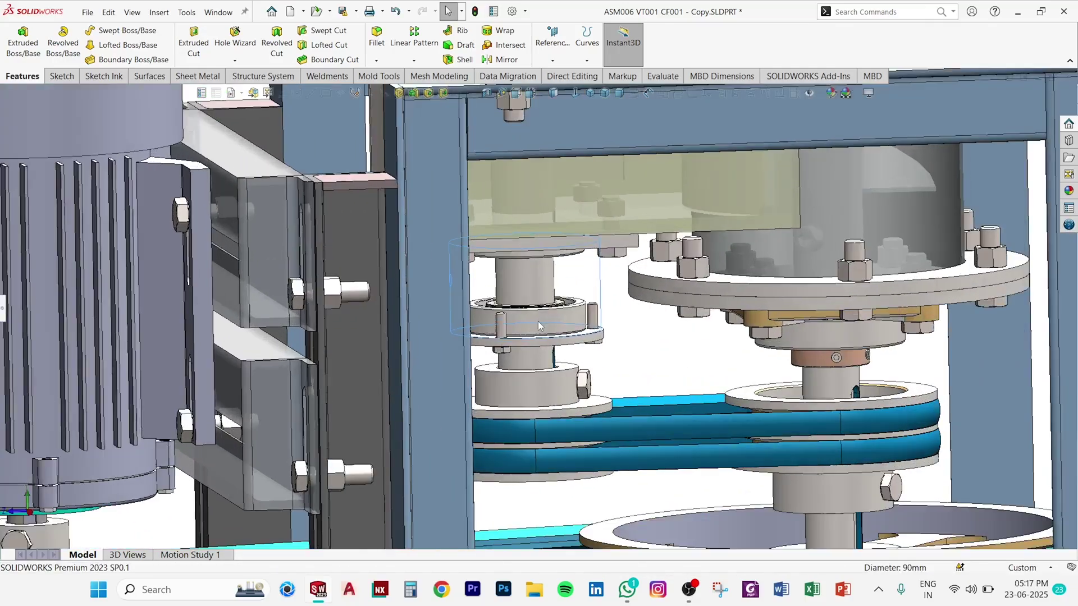
pyautogui.scroll(-4, 544, 320)
pyautogui.scroll(-1, 554, 316)
# Tilt and orbit around the bearing ring to inspect its top, sides and underside.
pyautogui.moveTo(559, 335); pyautogui.dragTo(578, 298, button='middle')
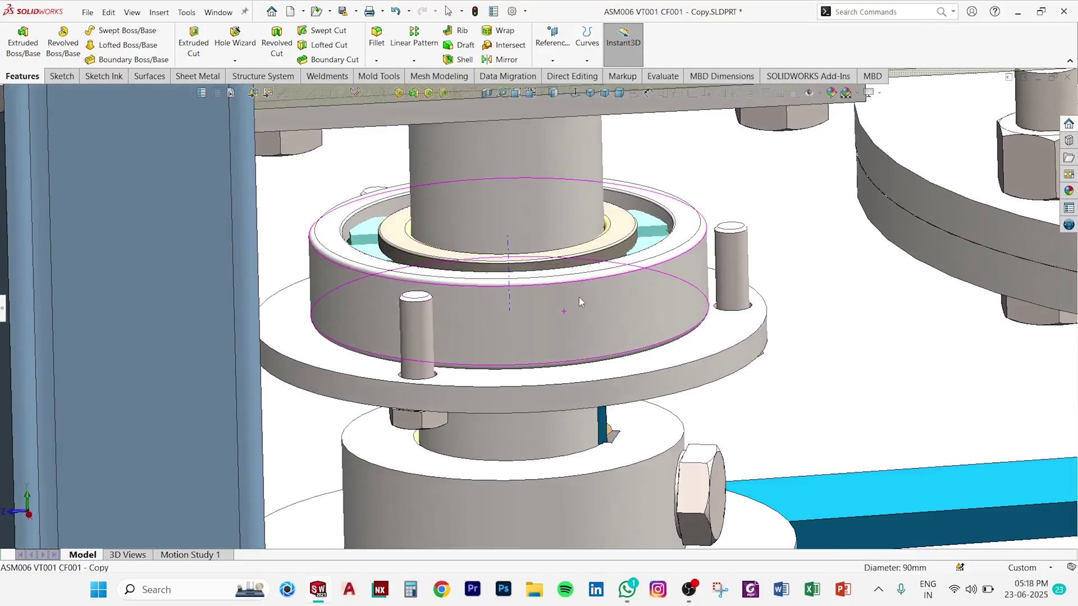
pyautogui.click(580, 298)
pyautogui.rightClick(624, 229)
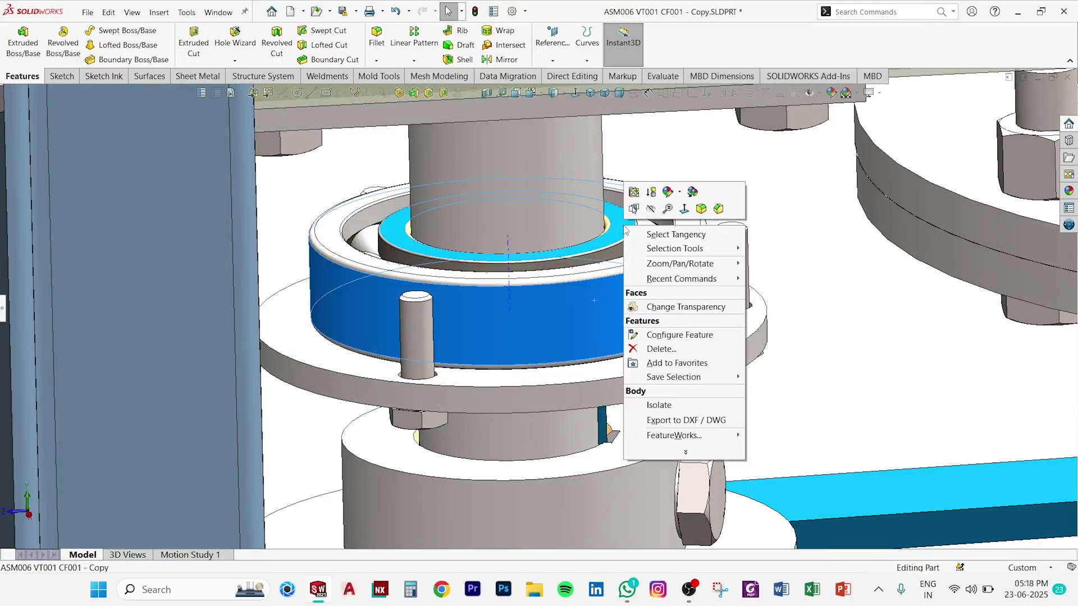
pyautogui.press('Escape')
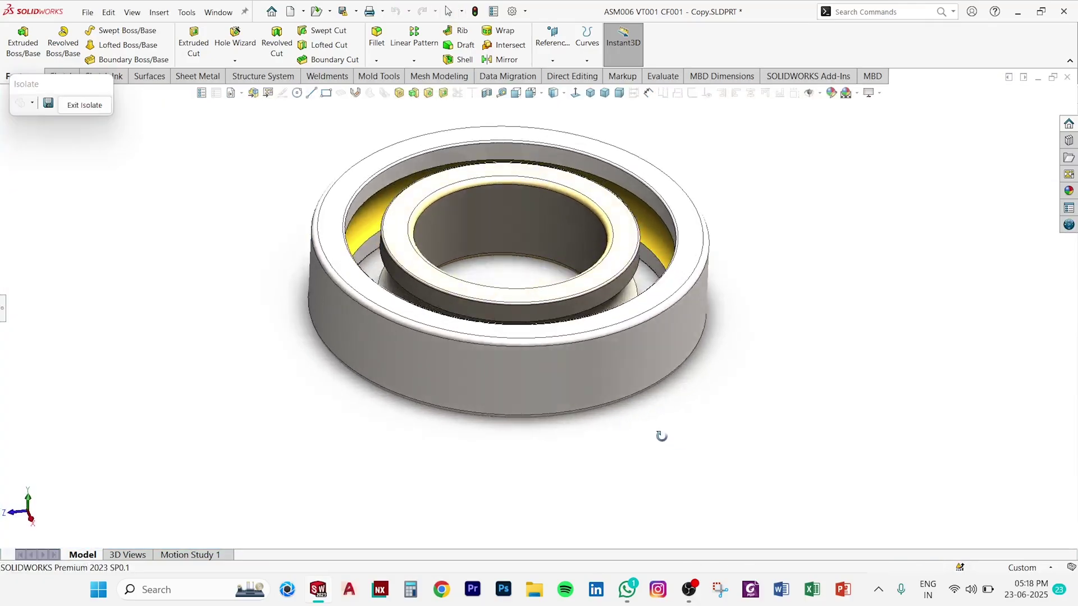
pyautogui.moveTo(662, 436)
pyautogui.mouseDown(button='middle')
pyautogui.moveTo(623, 410)
pyautogui.moveTo(628, 342)
pyautogui.moveTo(599, 378)
pyautogui.moveTo(700, 451)
pyautogui.moveTo(725, 443)
pyautogui.moveTo(739, 414)
pyautogui.moveTo(717, 421)
pyautogui.moveTo(638, 388)
pyautogui.moveTo(647, 421)
pyautogui.moveTo(649, 405)
pyautogui.moveTo(607, 405)
pyautogui.moveTo(607, 417)
pyautogui.moveTo(645, 412)
pyautogui.moveTo(631, 414)
pyautogui.mouseUp(button='middle')
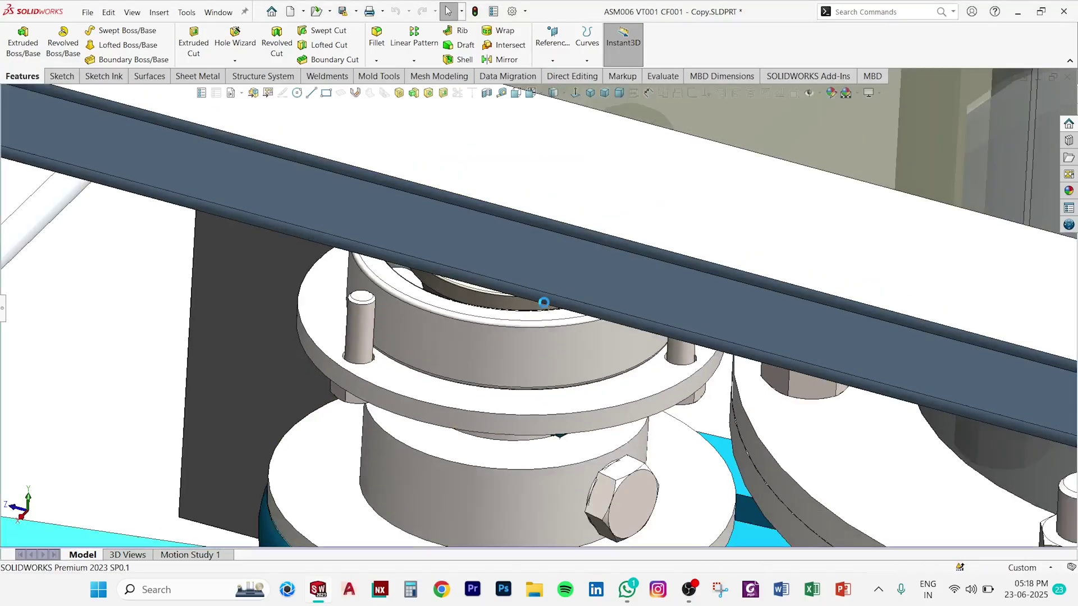
# Zoom and rotate around the motor and pulleys to view the machine's sides.
pyautogui.scroll(2, 545, 306)
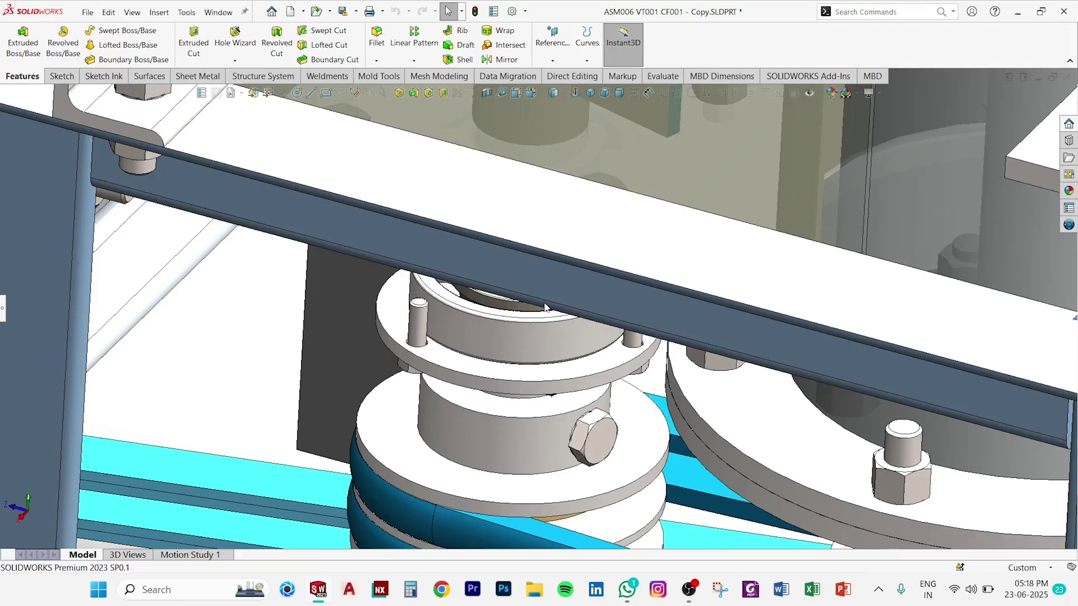
pyautogui.scroll(2, 544, 306)
pyautogui.scroll(3, 544, 306)
pyautogui.scroll(3, 545, 306)
pyautogui.scroll(1, 545, 306)
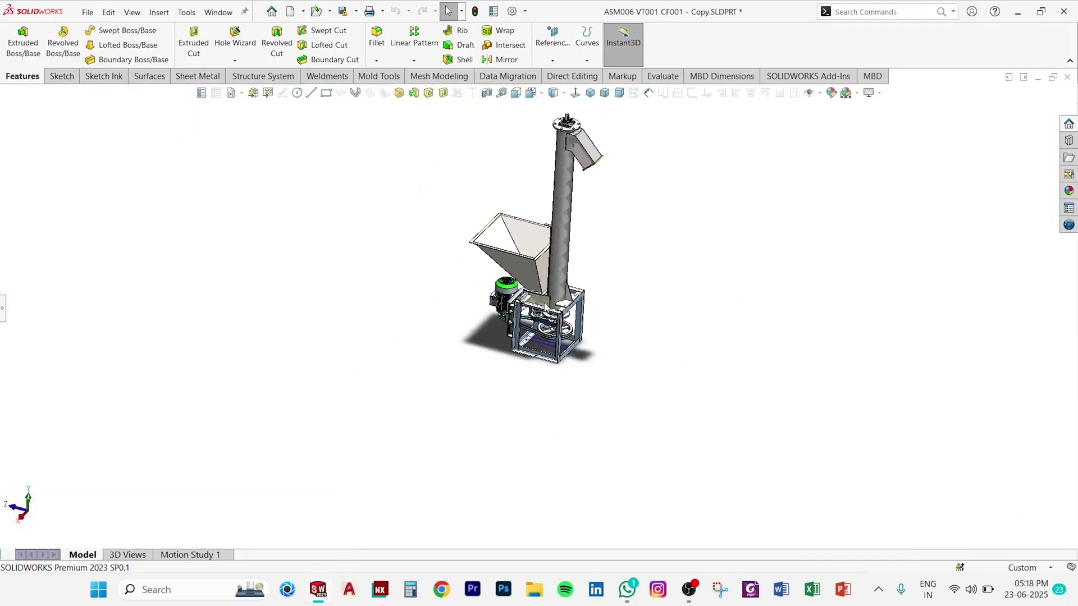
pyautogui.moveTo(544, 308); pyautogui.dragTo(494, 309, button='middle')
pyautogui.scroll(-2, 494, 309)
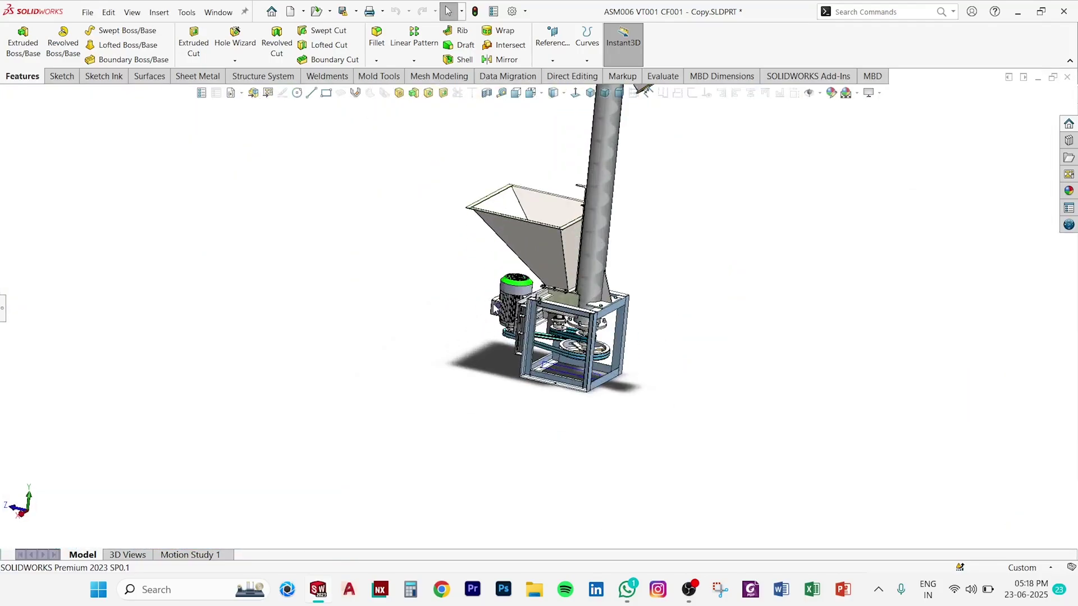
pyautogui.scroll(-3, 494, 308)
pyautogui.scroll(-3, 494, 308)
pyautogui.scroll(-2, 494, 308)
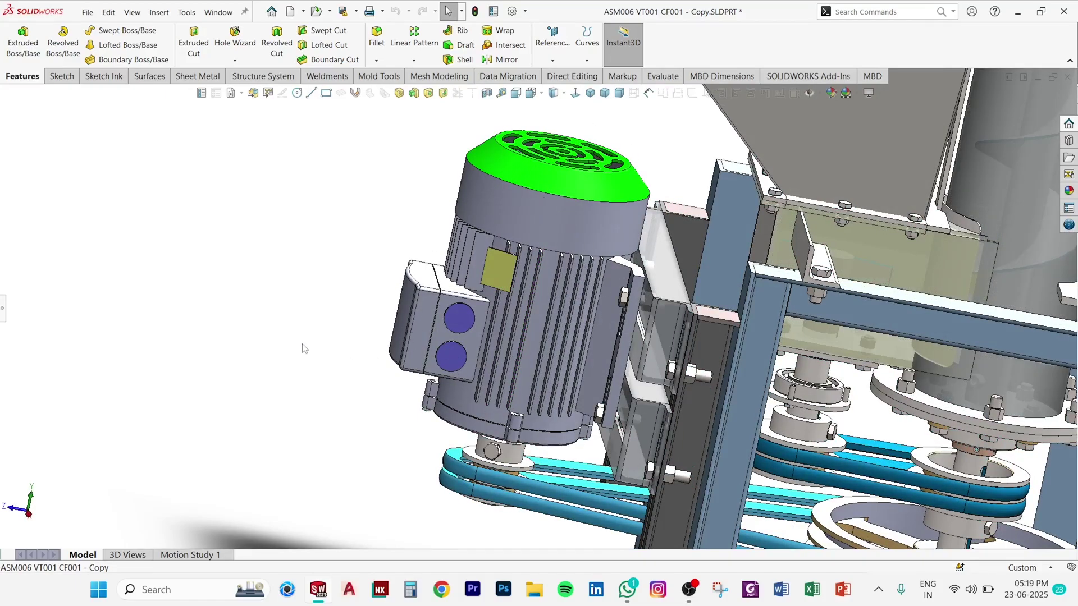
pyautogui.scroll(-2, 302, 348)
pyautogui.scroll(-3, 368, 373)
pyautogui.scroll(-2, 362, 359)
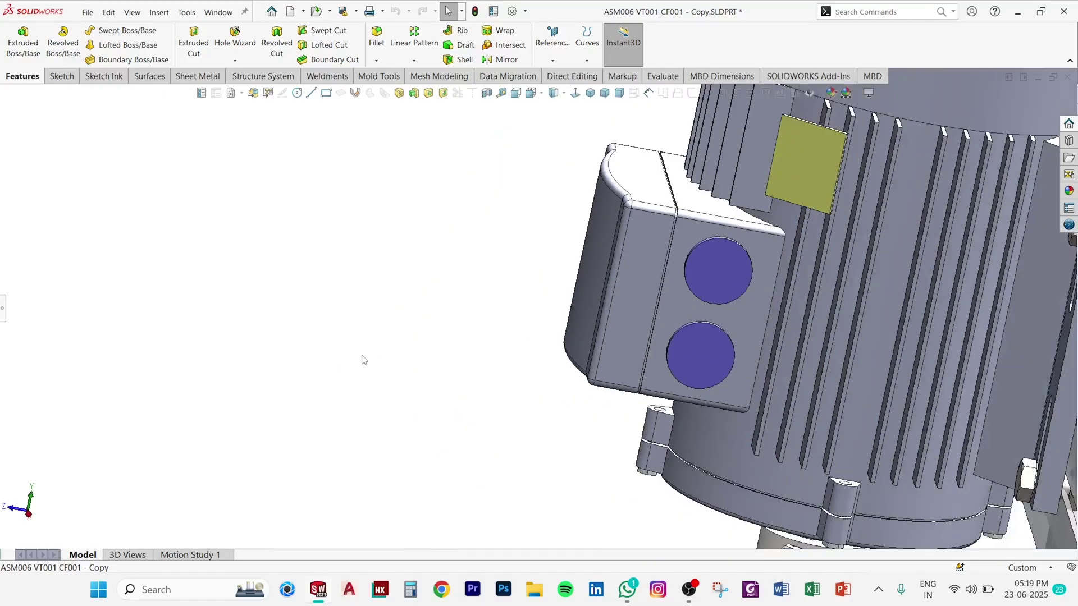
pyautogui.scroll(2, 362, 359)
pyautogui.scroll(2, 339, 352)
pyautogui.scroll(-1, 484, 366)
pyautogui.scroll(-3, 472, 356)
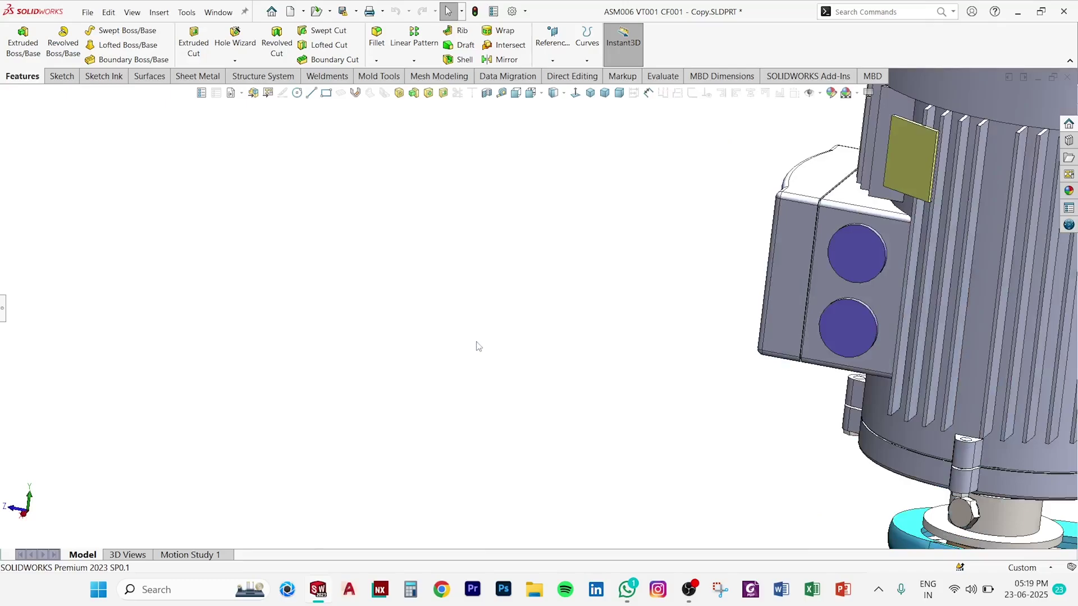
# Reset to isometric, then orbit and pan to see the pulleys from below.
pyautogui.click(591, 93)
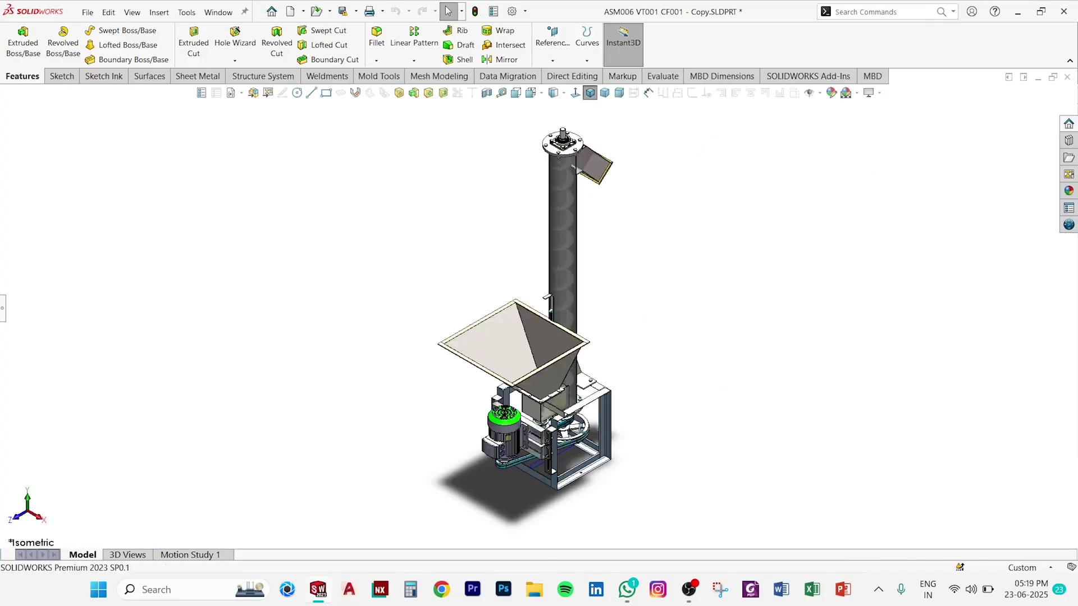
pyautogui.moveTo(539, 365); pyautogui.dragTo(561, 374, button='middle')
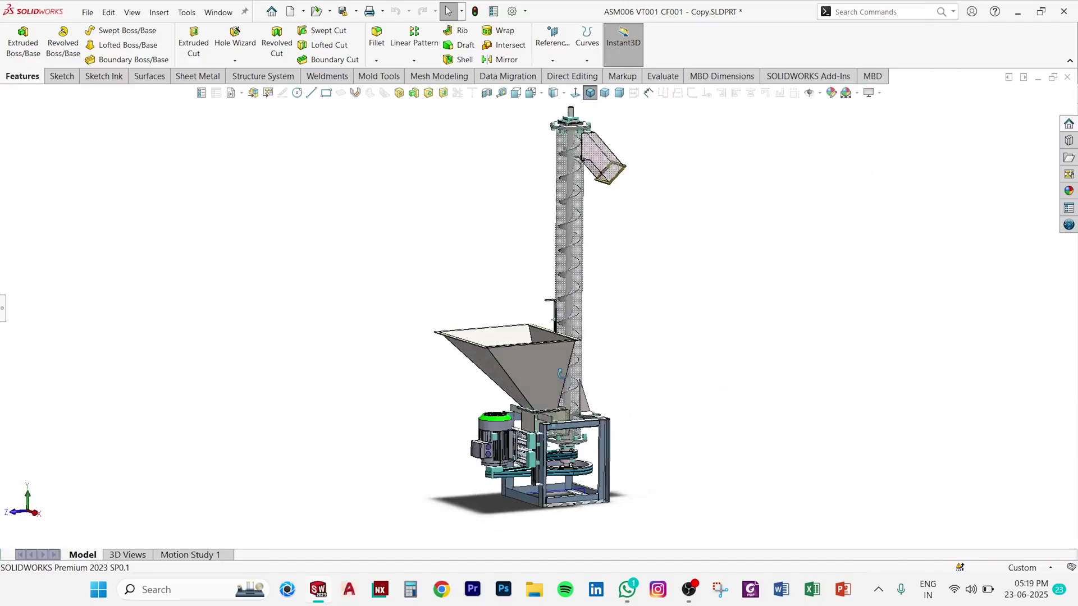
pyautogui.hotkey('ctrl', 'Up')
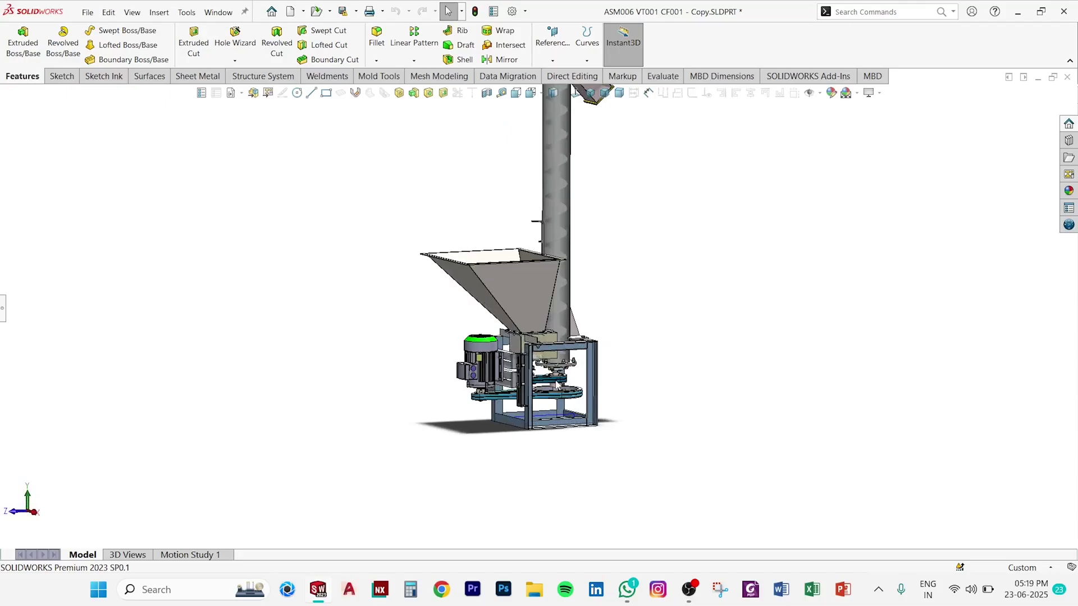
pyautogui.scroll(-3, 557, 383)
pyautogui.scroll(-2, 556, 370)
pyautogui.scroll(-3, 554, 353)
pyautogui.scroll(-3, 552, 324)
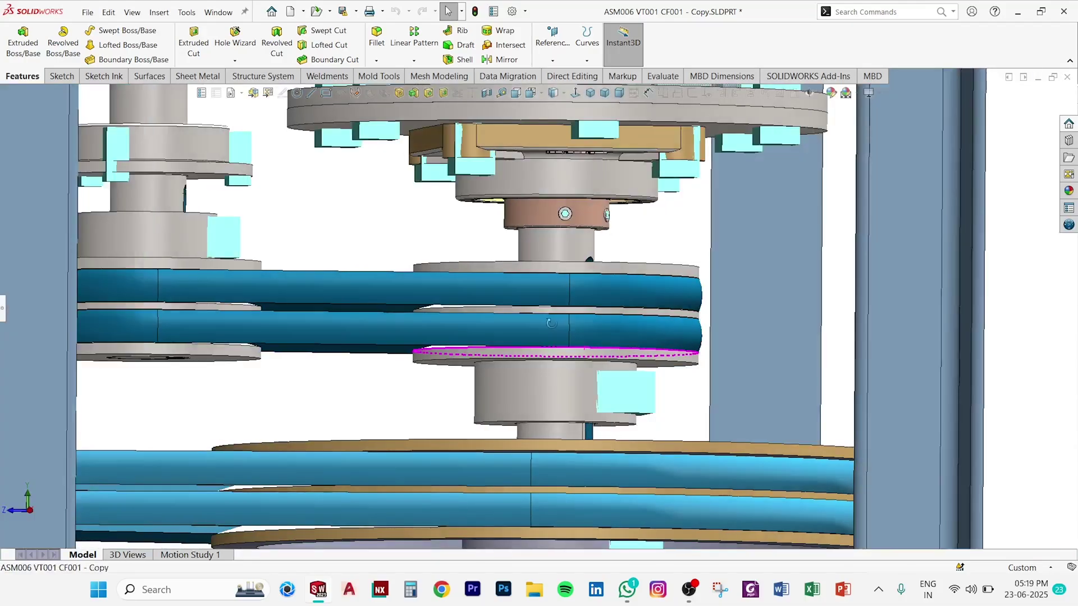
pyautogui.moveTo(551, 324)
pyautogui.mouseDown(button='middle')
pyautogui.moveTo(469, 366)
pyautogui.moveTo(464, 388)
pyautogui.moveTo(501, 408)
pyautogui.mouseUp(button='middle')
# Zoom in on the top flange bearing, then return to the isometric view of the conveyor.
pyautogui.scroll(-1, 532, 385)
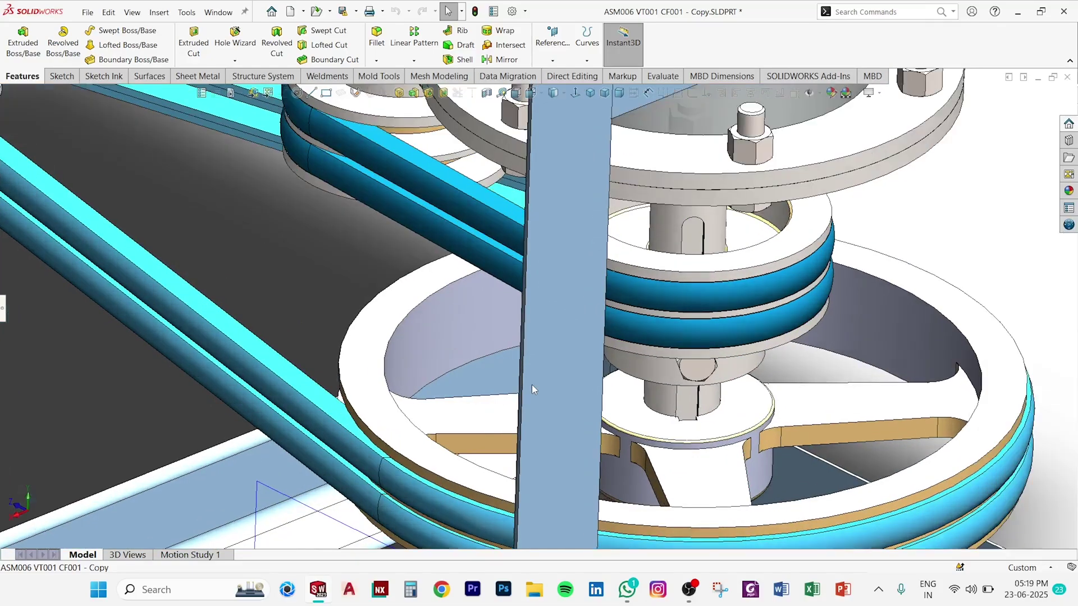
pyautogui.scroll(-2, 532, 385)
pyautogui.scroll(-2, 533, 386)
pyautogui.scroll(-2, 534, 385)
pyautogui.scroll(3, 533, 386)
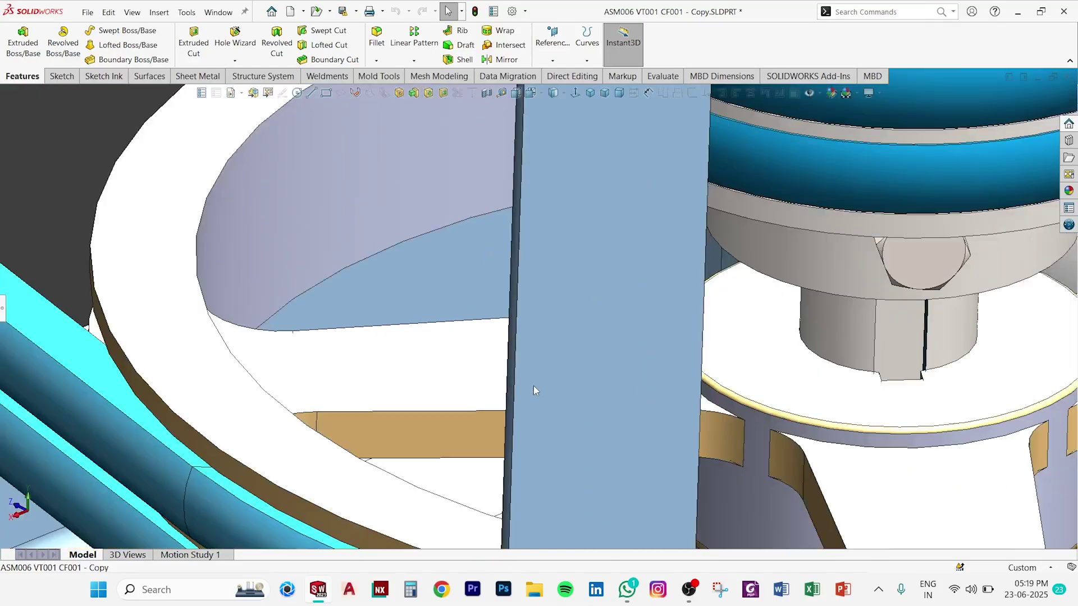
pyautogui.scroll(2, 533, 386)
pyautogui.scroll(1, 534, 386)
pyautogui.scroll(5, 533, 386)
pyautogui.scroll(2, 534, 385)
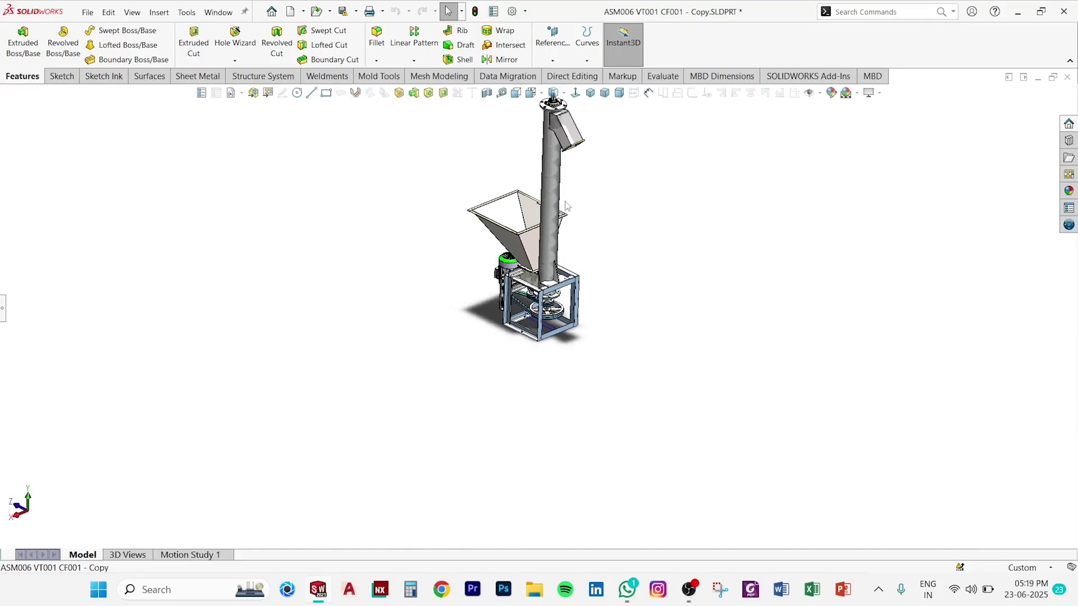
pyautogui.scroll(-4, 533, 211)
pyautogui.scroll(-2, 532, 211)
pyautogui.scroll(-2, 532, 210)
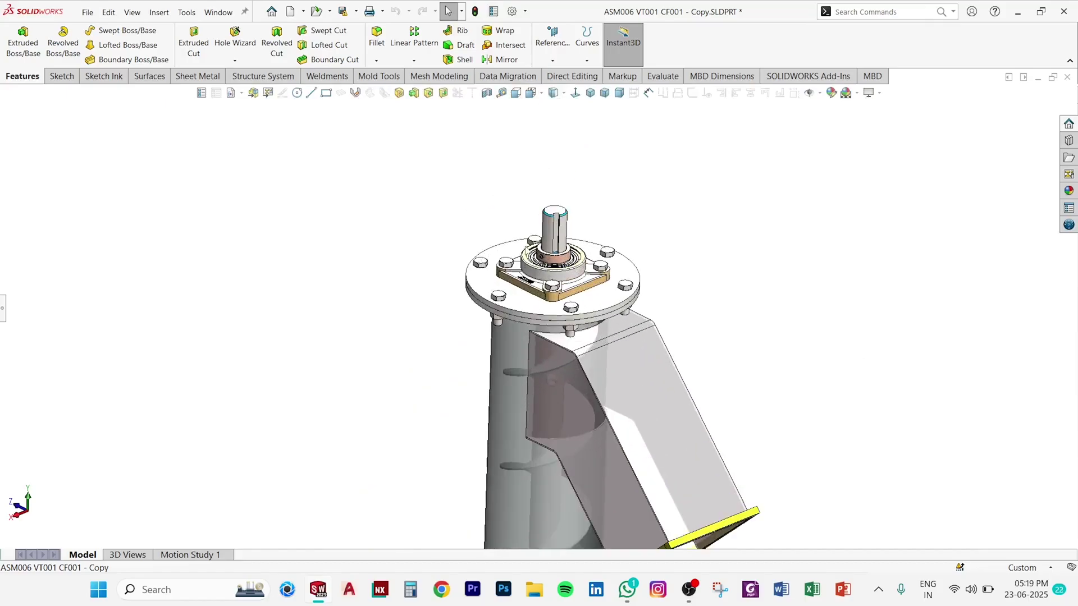
pyautogui.scroll(-2, 532, 210)
pyautogui.click(591, 94)
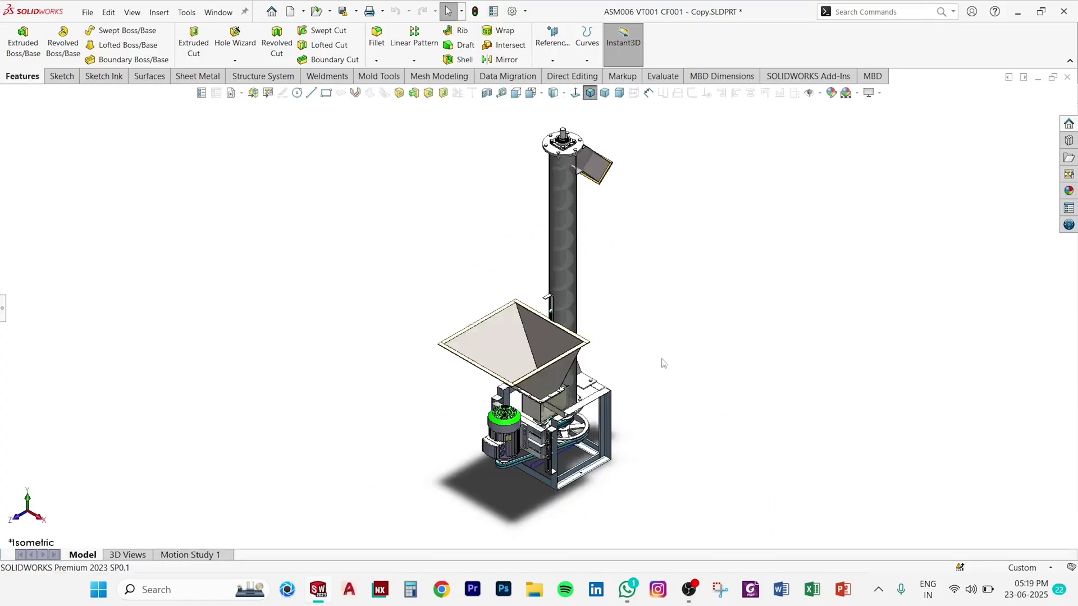
# Rerun the 'bearing f207 skf' search in Chrome and open SKF's UCF 207 product page.
pyautogui.click(442, 589)
pyautogui.click(405, 264)
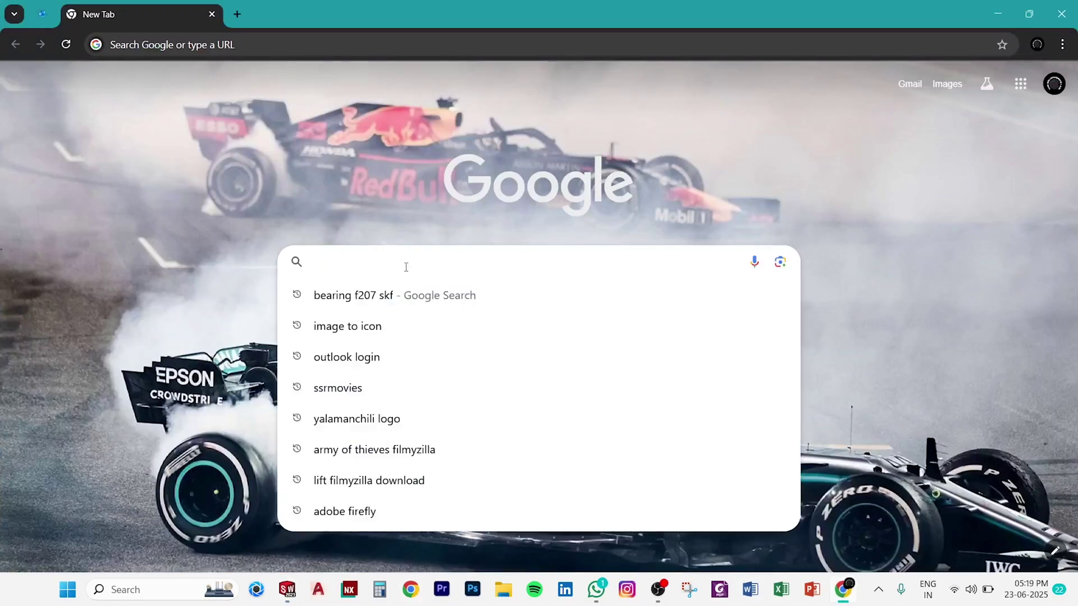
pyautogui.click(396, 297)
pyautogui.click(255, 217)
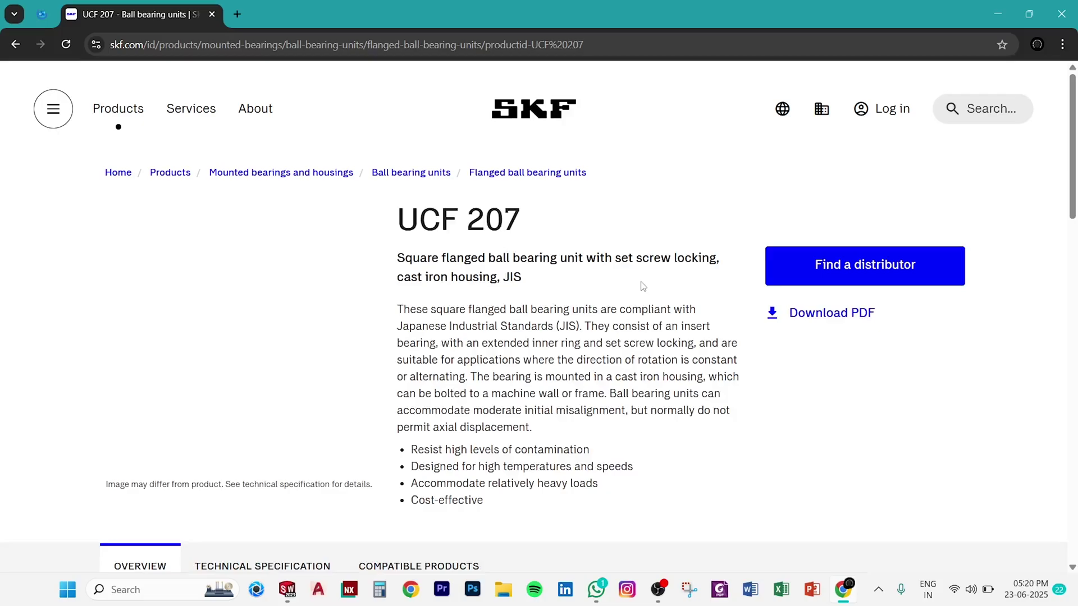
# Download the UCF 207 bearing's CAD model in SOLIDWORKS format.
pyautogui.scroll(-3, 643, 286)
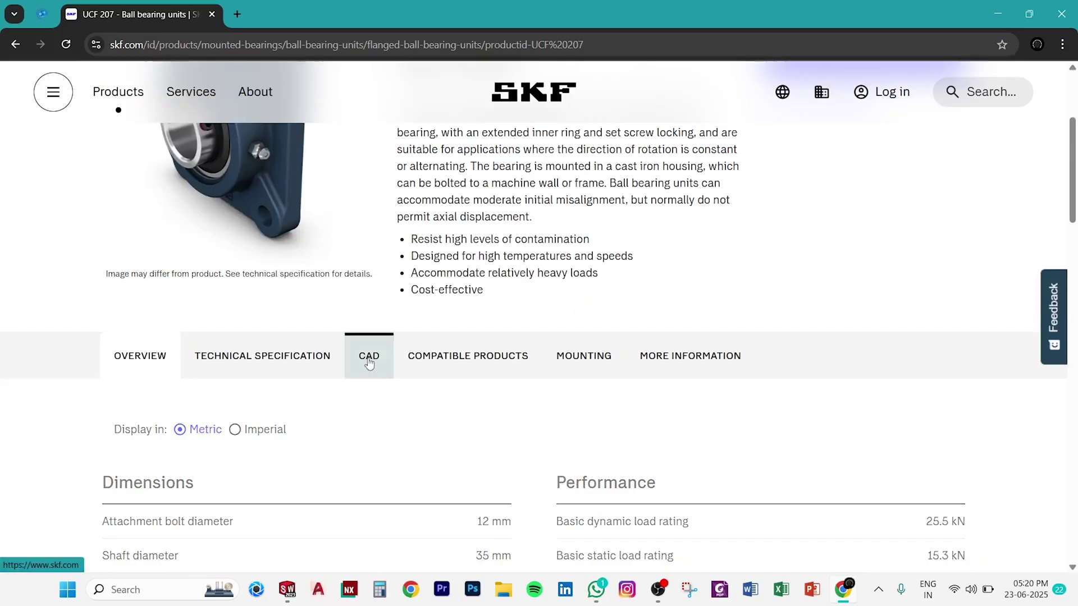
pyautogui.click(369, 363)
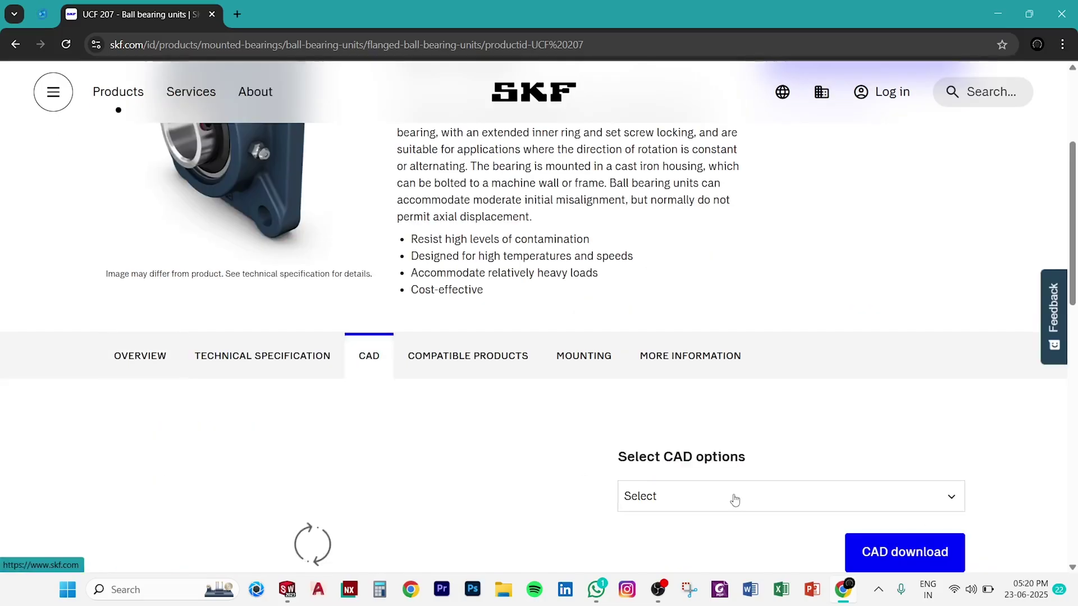
pyautogui.click(735, 500)
pyautogui.click(768, 410)
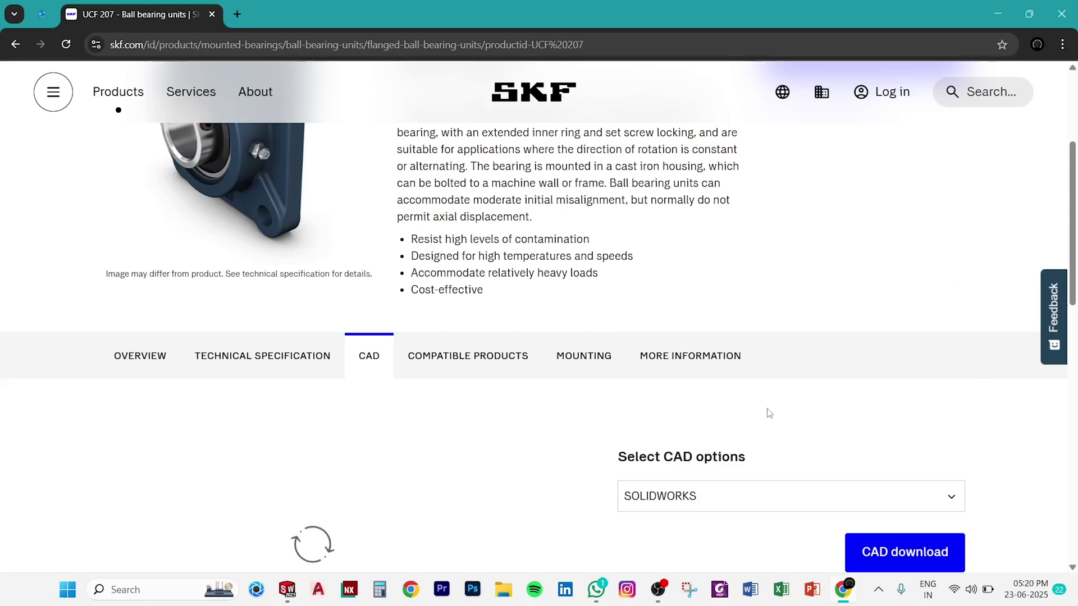
pyautogui.scroll(-3, 769, 413)
pyautogui.click(895, 342)
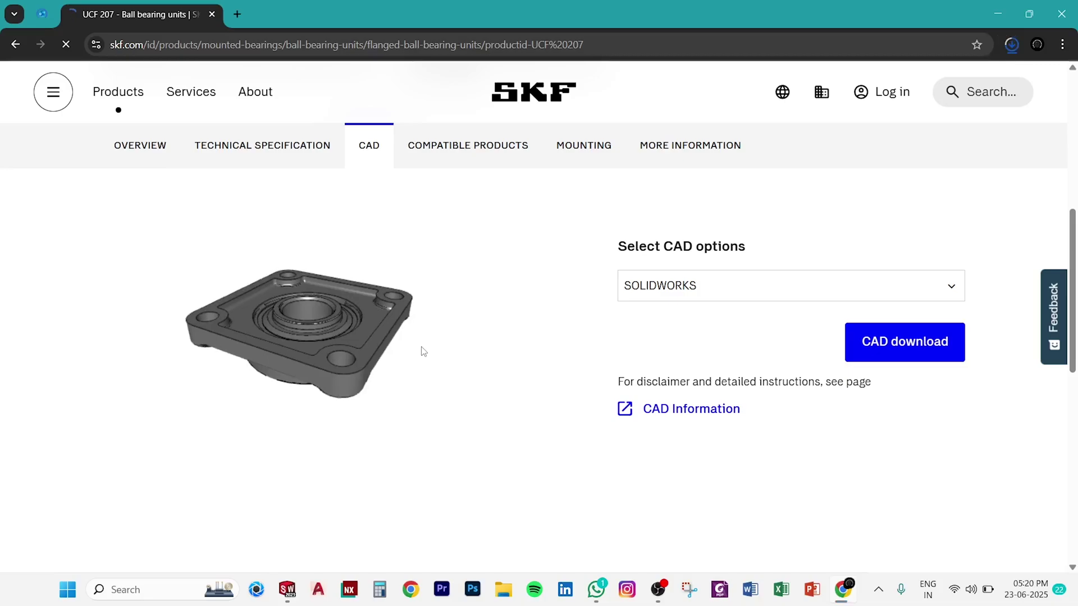
pyautogui.moveTo(361, 356)
pyautogui.mouseDown()
pyautogui.moveTo(371, 255)
pyautogui.moveTo(452, 242)
pyautogui.moveTo(349, 316)
pyautogui.mouseUp()
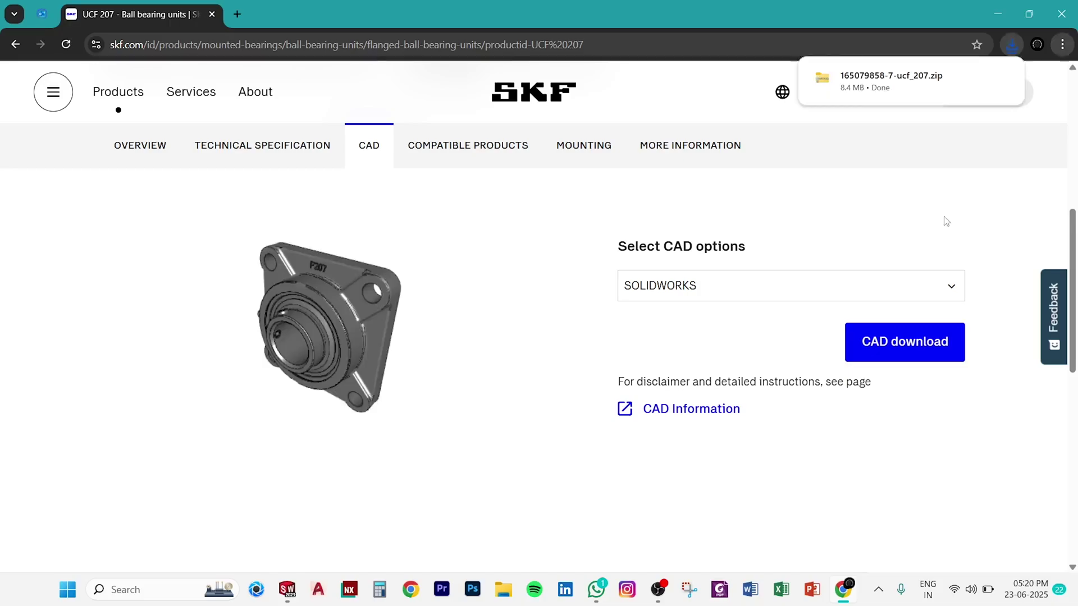
# Check the downloaded zip in Chrome's download history and switch to File Explorer.
pyautogui.hotkey('ctrl', 'j')
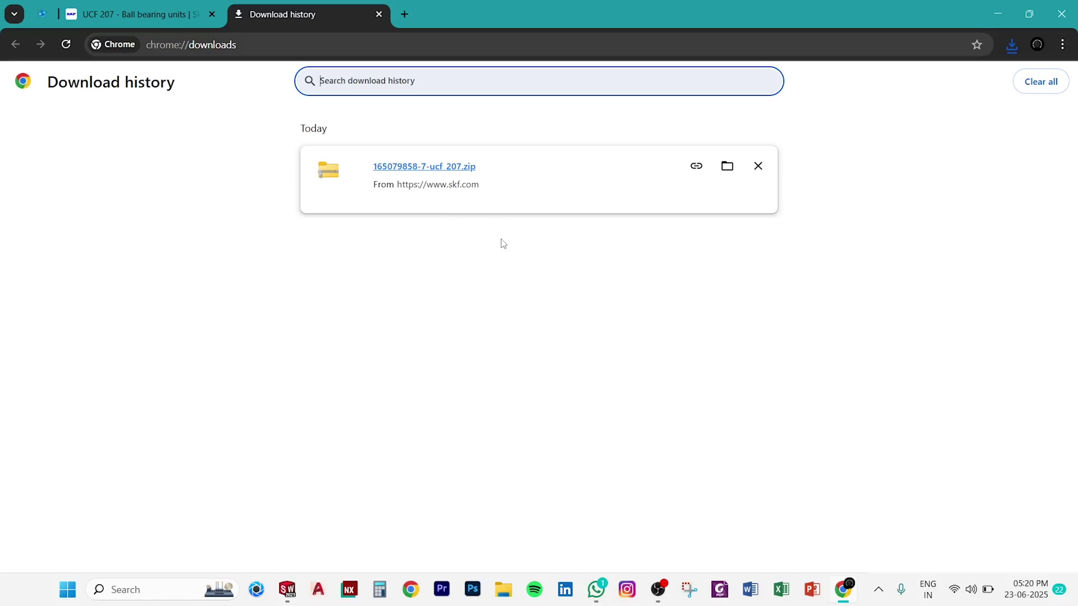
pyautogui.click(503, 243)
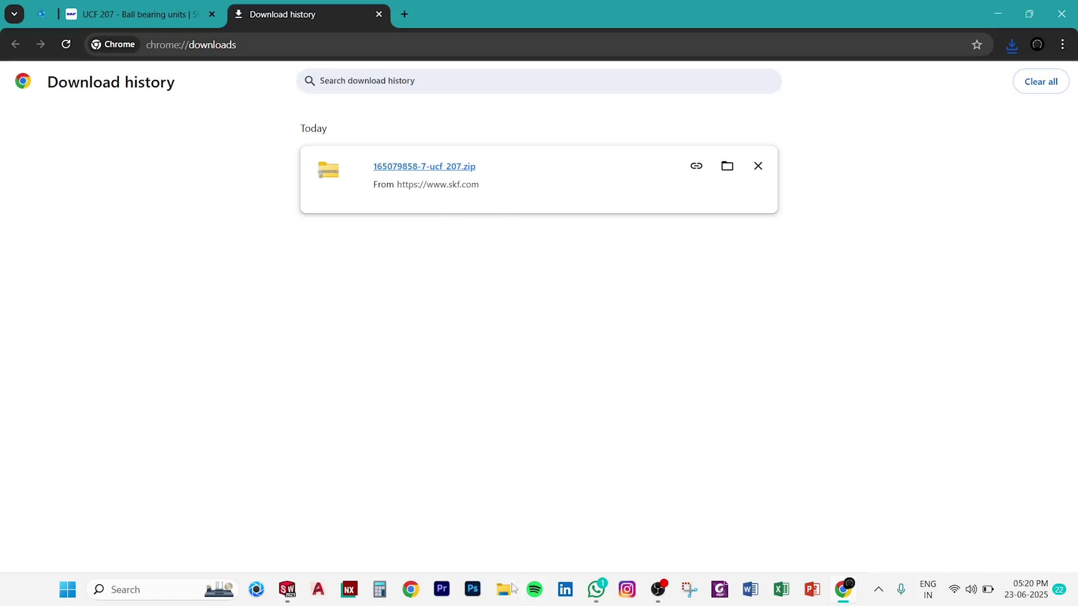
pyautogui.click(512, 588)
# Extract the UCF 207 zip in Downloads with 7-Zip Extract Here.
pyautogui.click(58, 159)
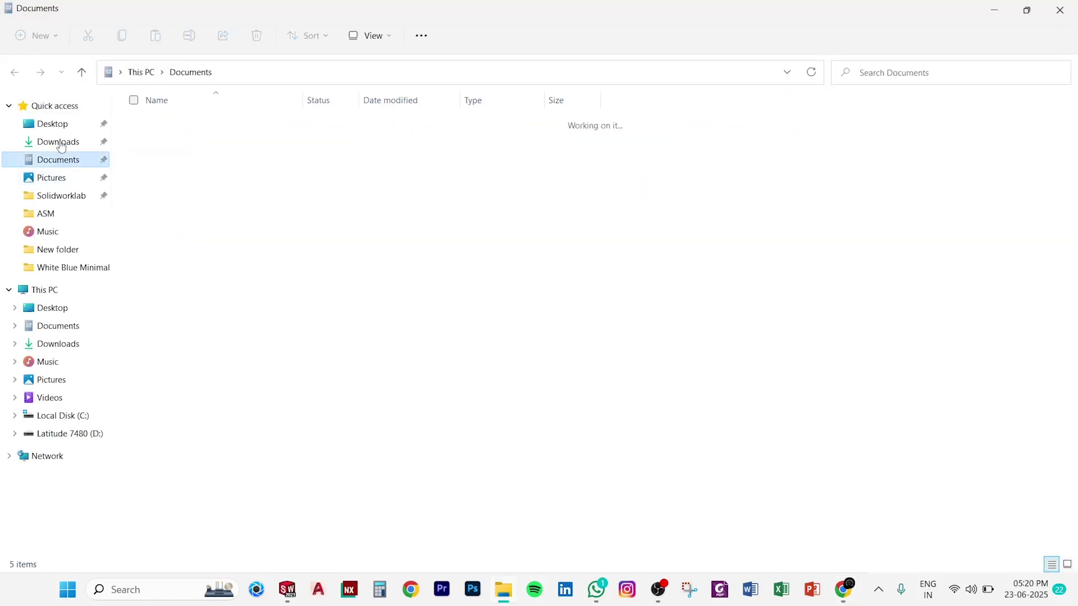
pyautogui.click(58, 141)
pyautogui.click(180, 134)
pyautogui.doubleClick(180, 134)
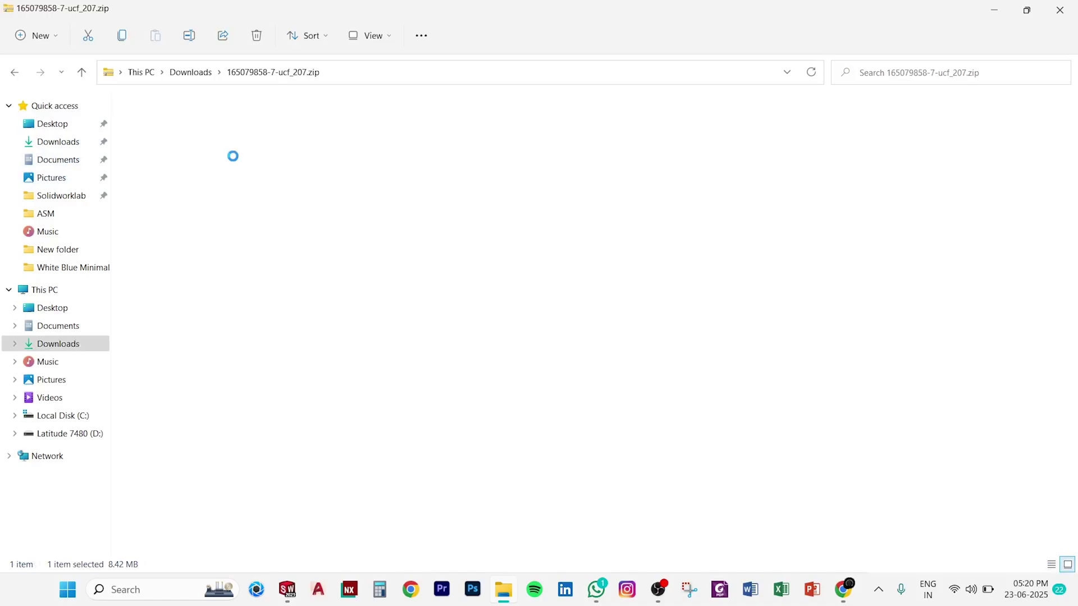
pyautogui.click(17, 75)
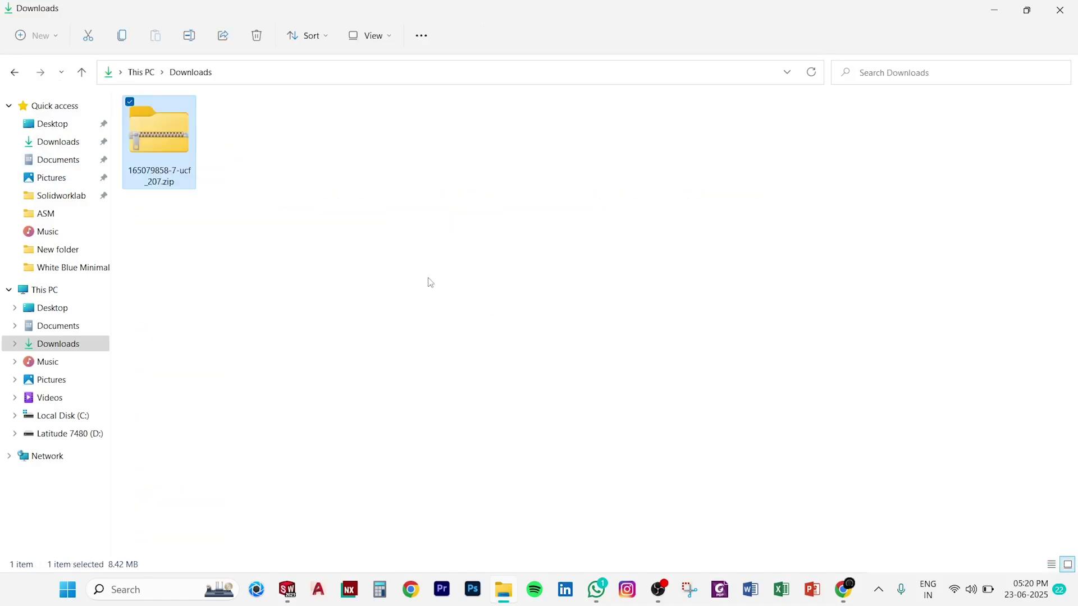
pyautogui.click(462, 313)
pyautogui.click(179, 136)
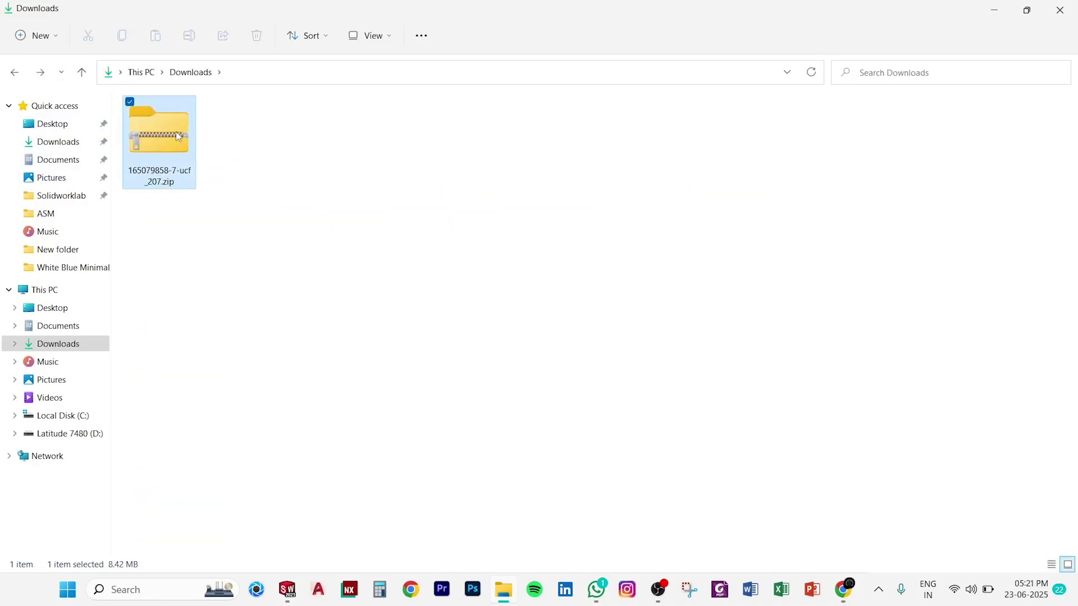
pyautogui.rightClick(179, 133)
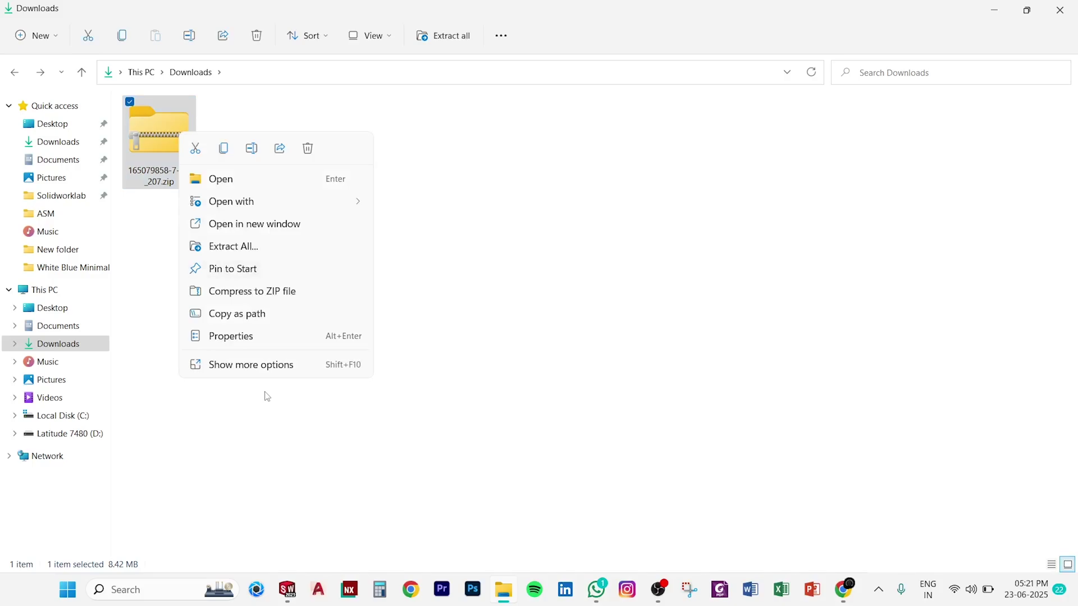
pyautogui.click(265, 366)
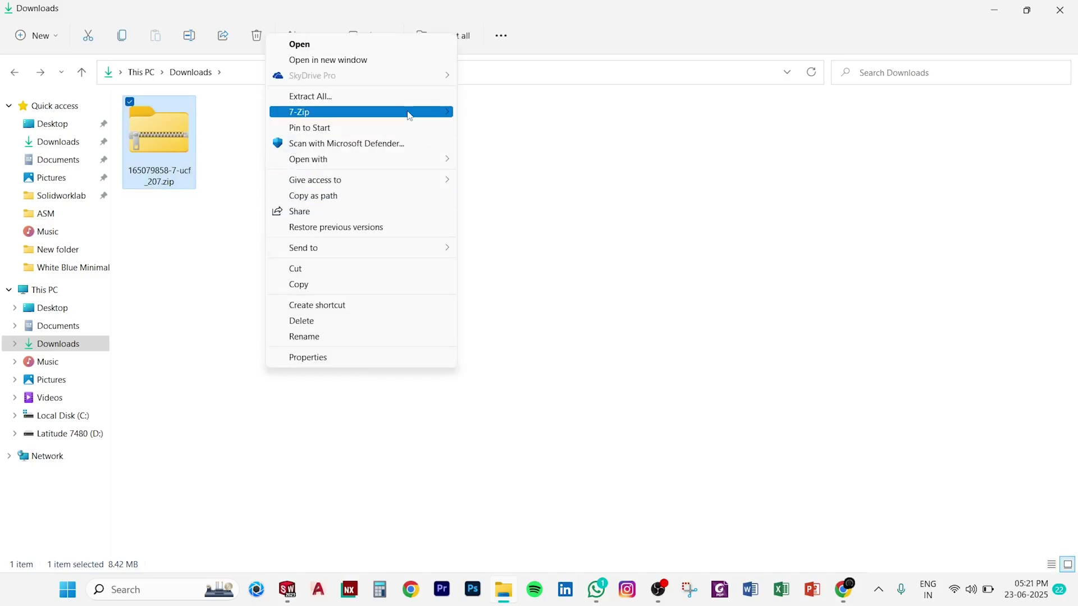
pyautogui.click(541, 179)
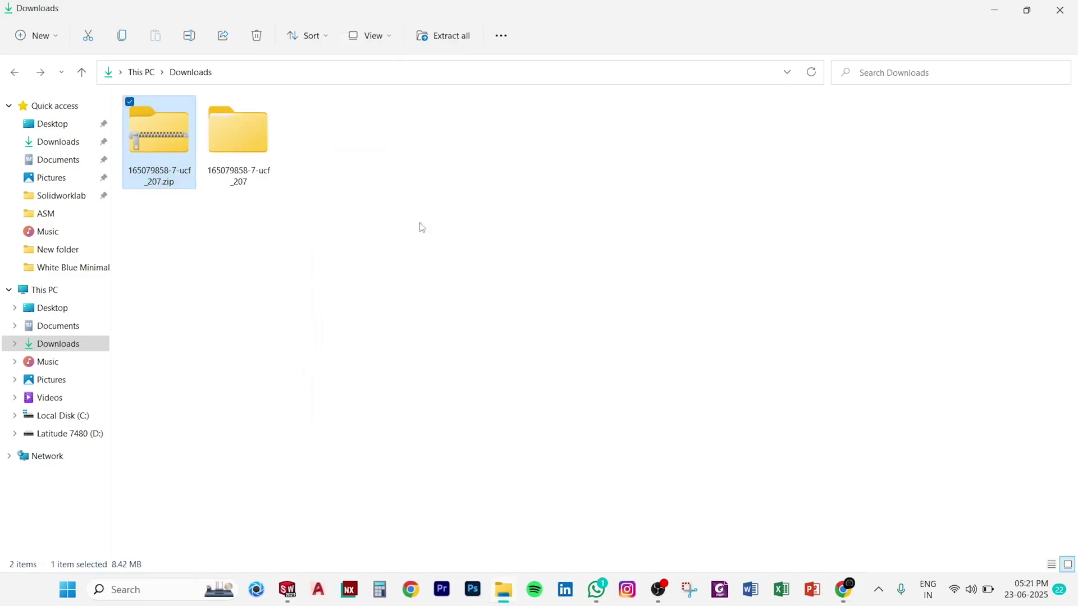
# Open the extracted ucf_207 folder in Large icons view and open ucf_207.SLDASM.
pyautogui.click(364, 251)
pyautogui.doubleClick(242, 146)
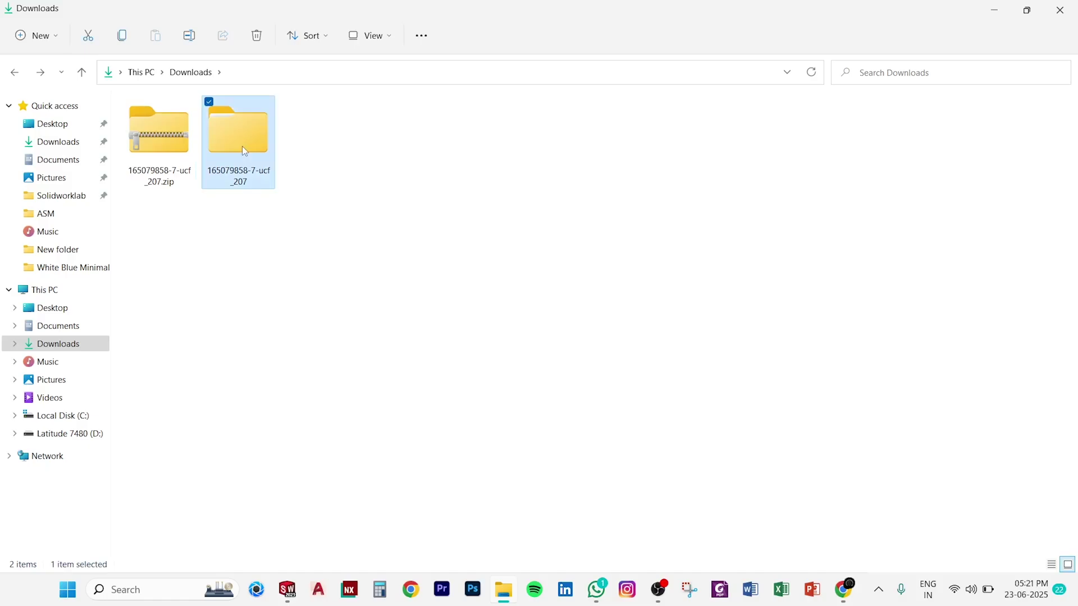
pyautogui.click(358, 37)
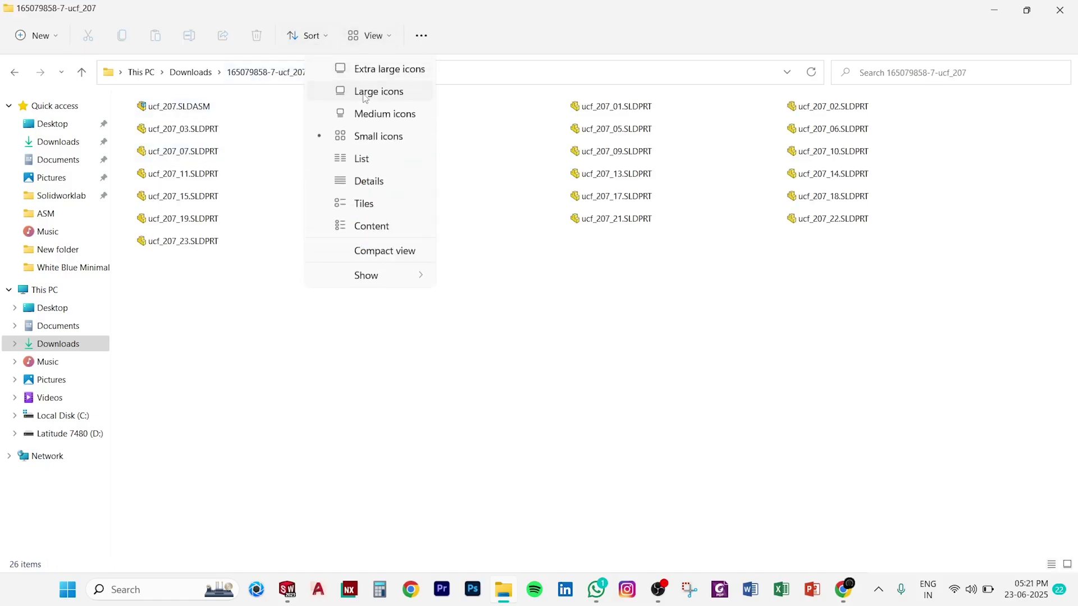
pyautogui.click(373, 89)
pyautogui.click(188, 141)
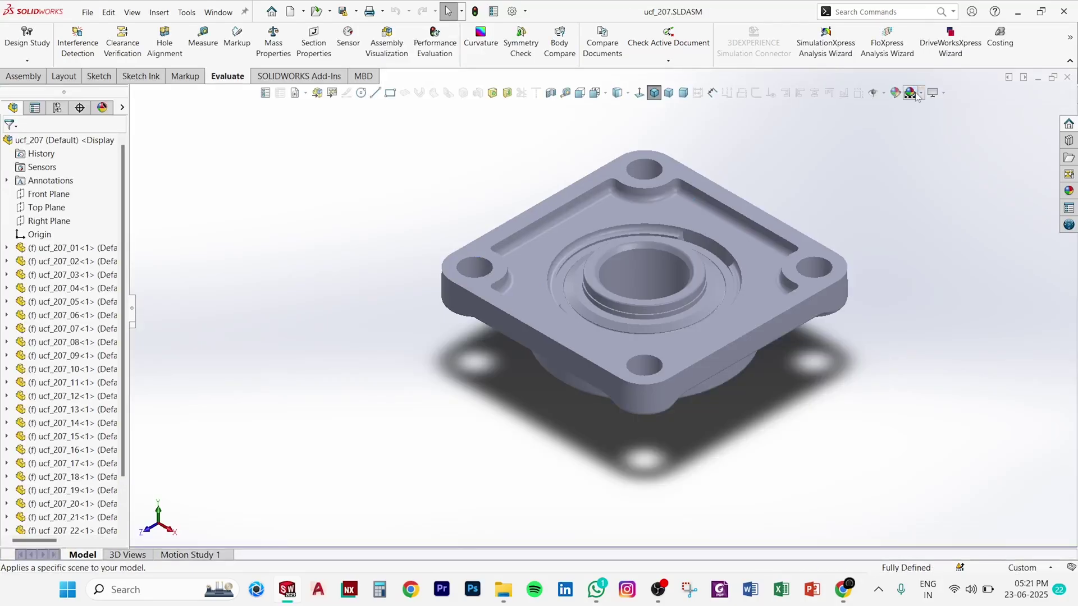
# Apply a brighter scene and shadows to the UCF 207 bearing assembly.
pyautogui.click(912, 95)
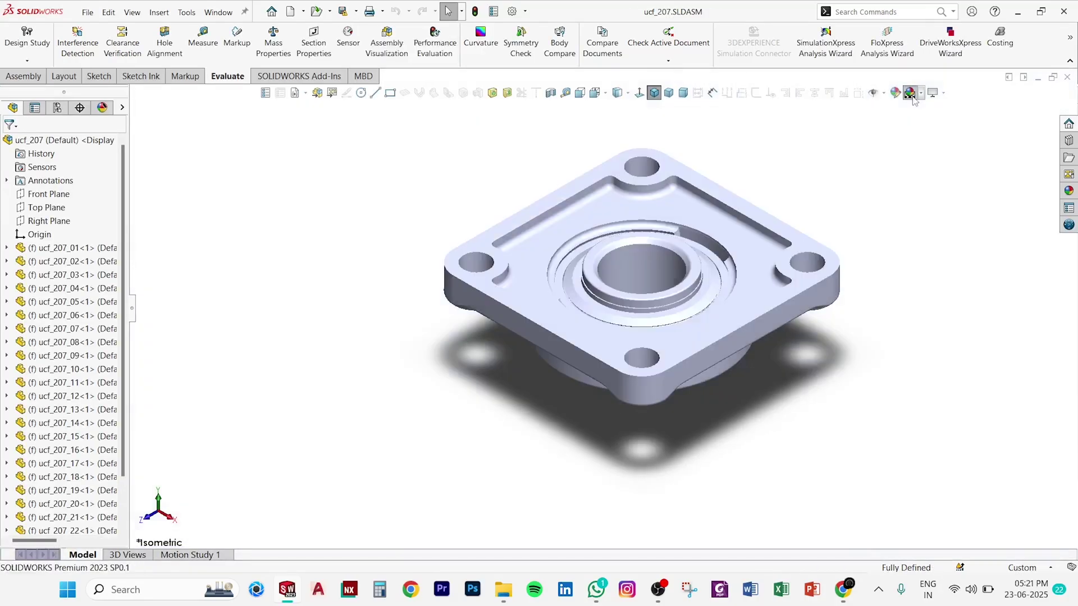
pyautogui.click(944, 93)
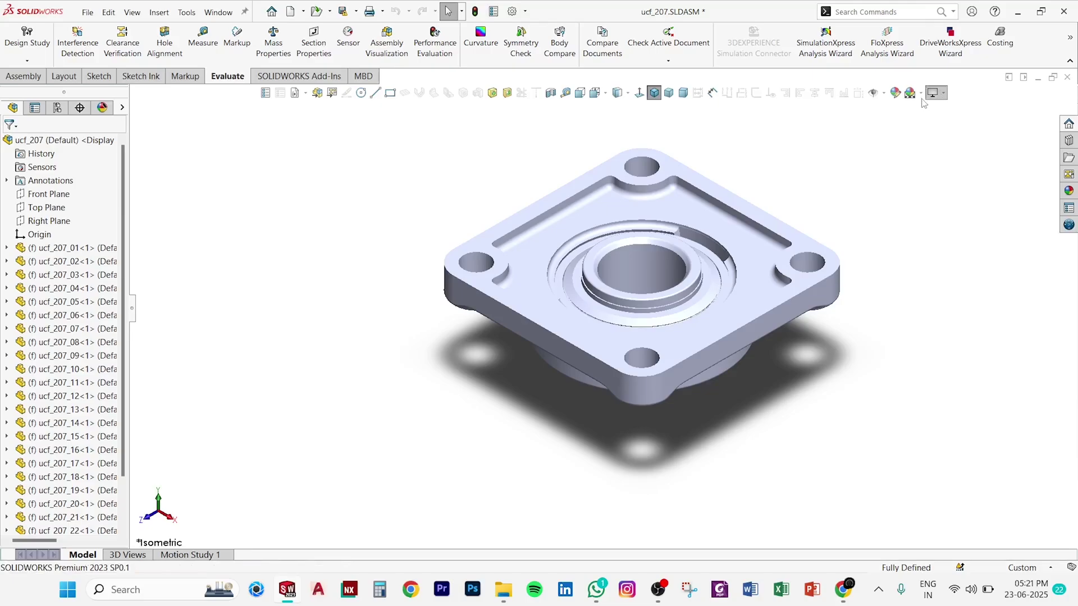
pyautogui.click(921, 94)
pyautogui.click(707, 260)
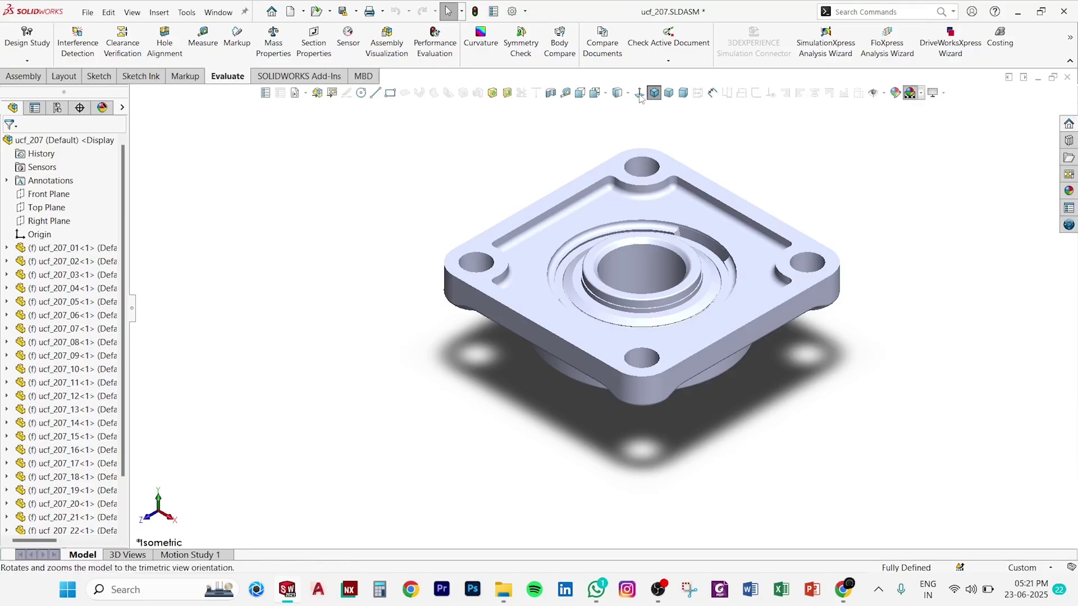
pyautogui.click(618, 92)
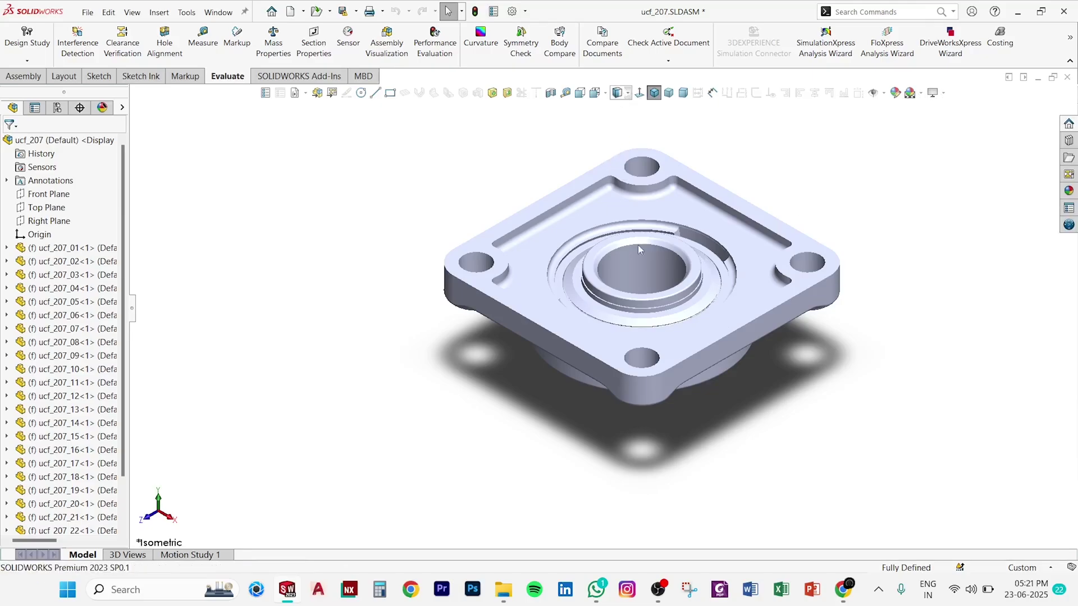
# Orbit the assembly to inspect the F207 face and bore, restore isometric, then return to Chrome.
pyautogui.moveTo(658, 292)
pyautogui.mouseDown(button='middle')
pyautogui.moveTo(584, 173)
pyautogui.moveTo(636, 316)
pyautogui.moveTo(670, 336)
pyautogui.mouseUp(button='middle')
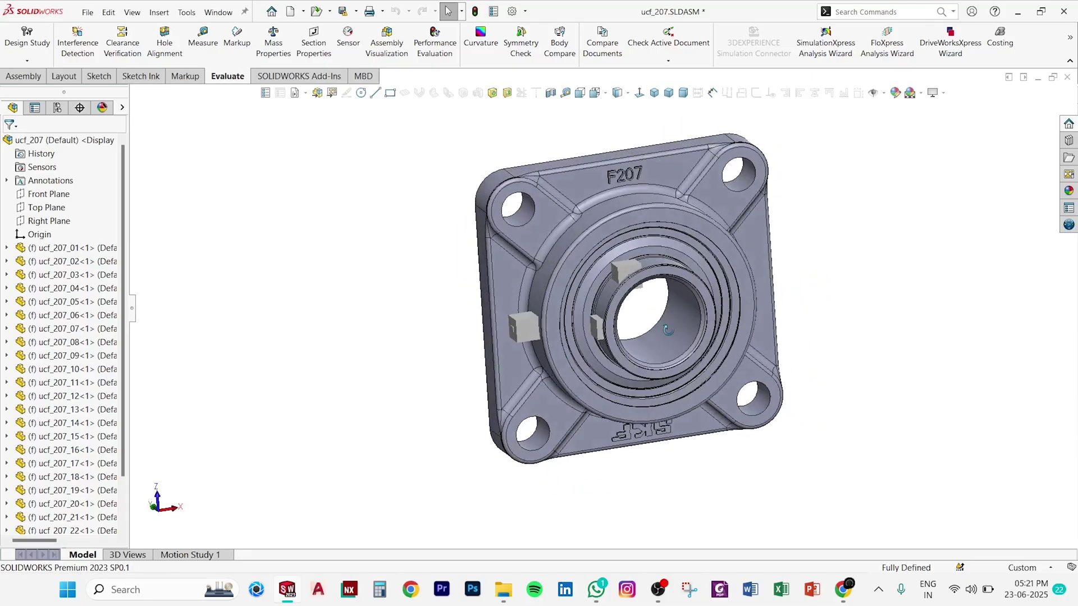
pyautogui.click(671, 337)
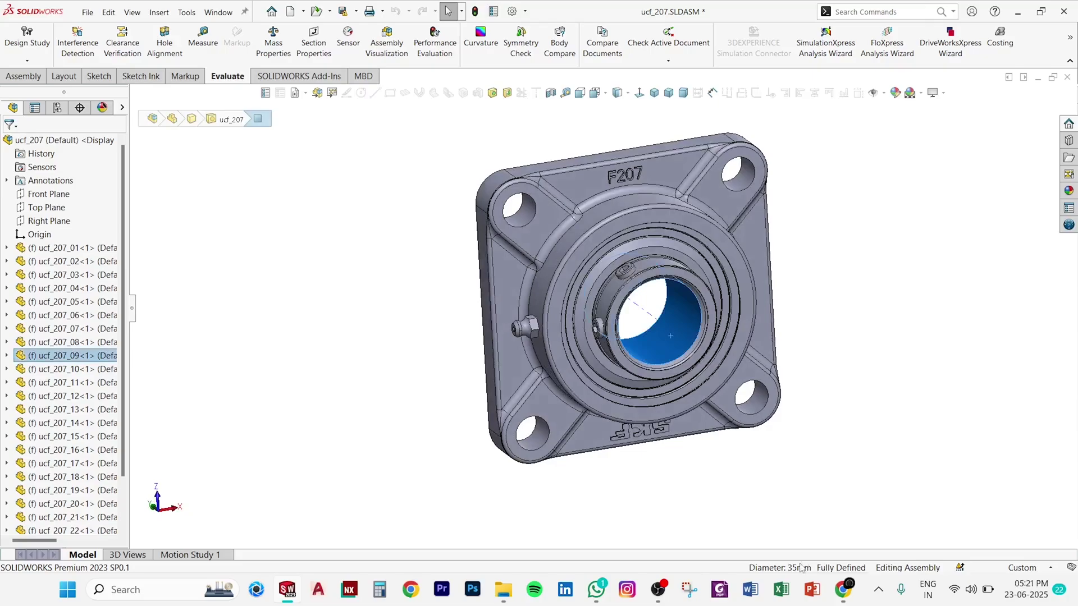
pyautogui.click(818, 534)
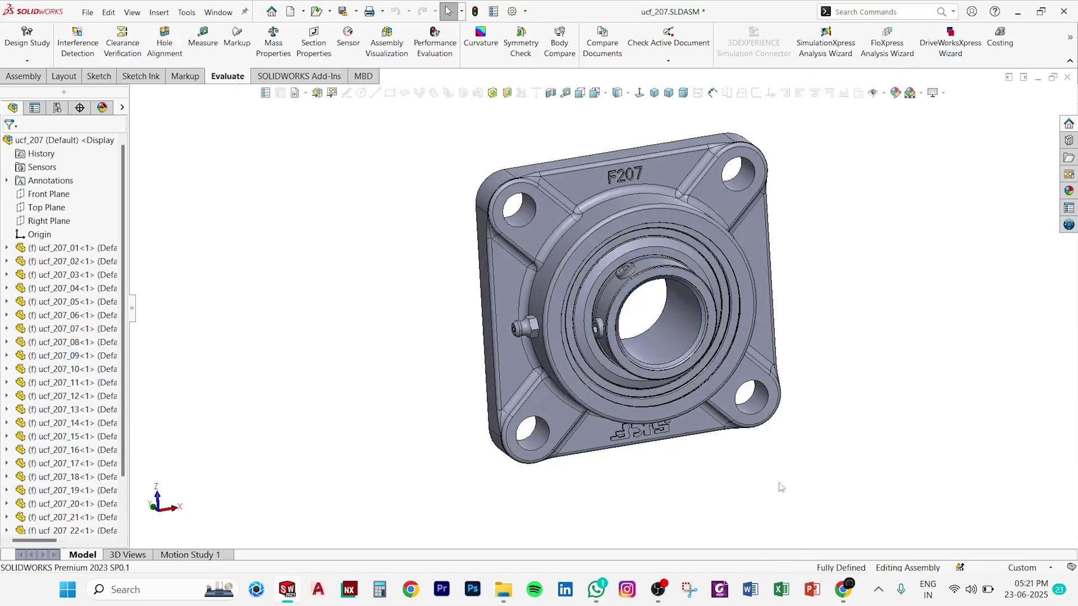
pyautogui.moveTo(777, 488); pyautogui.dragTo(904, 413, button='middle')
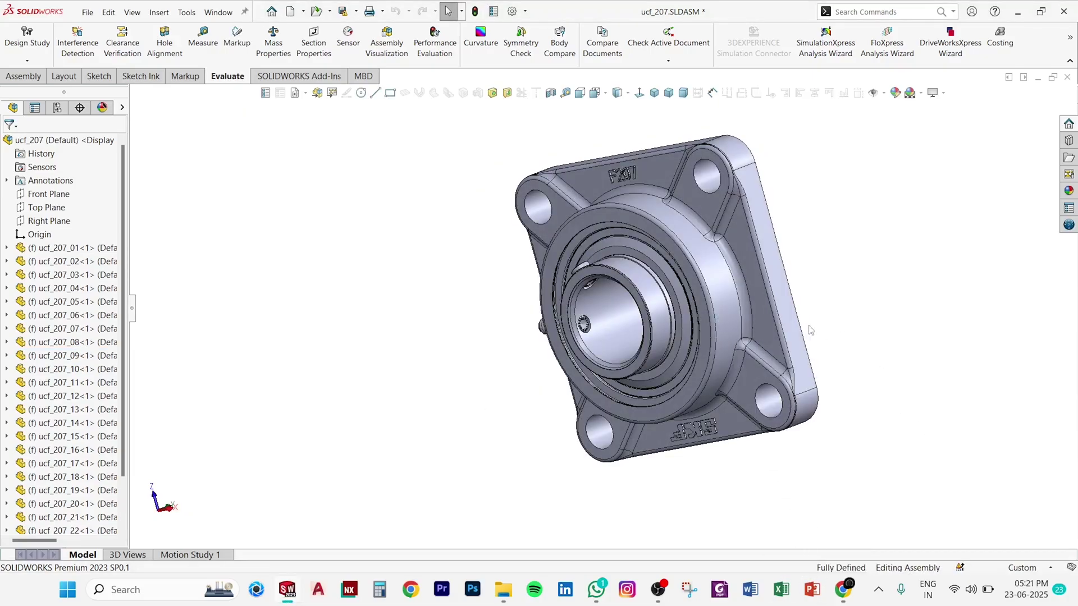
pyautogui.click(654, 98)
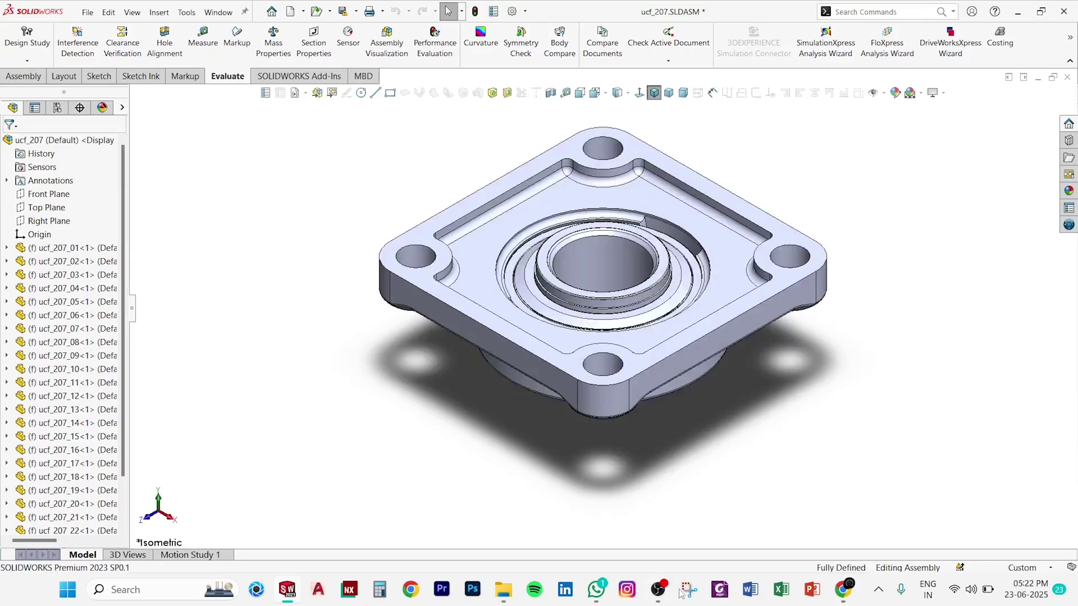
pyautogui.click(846, 598)
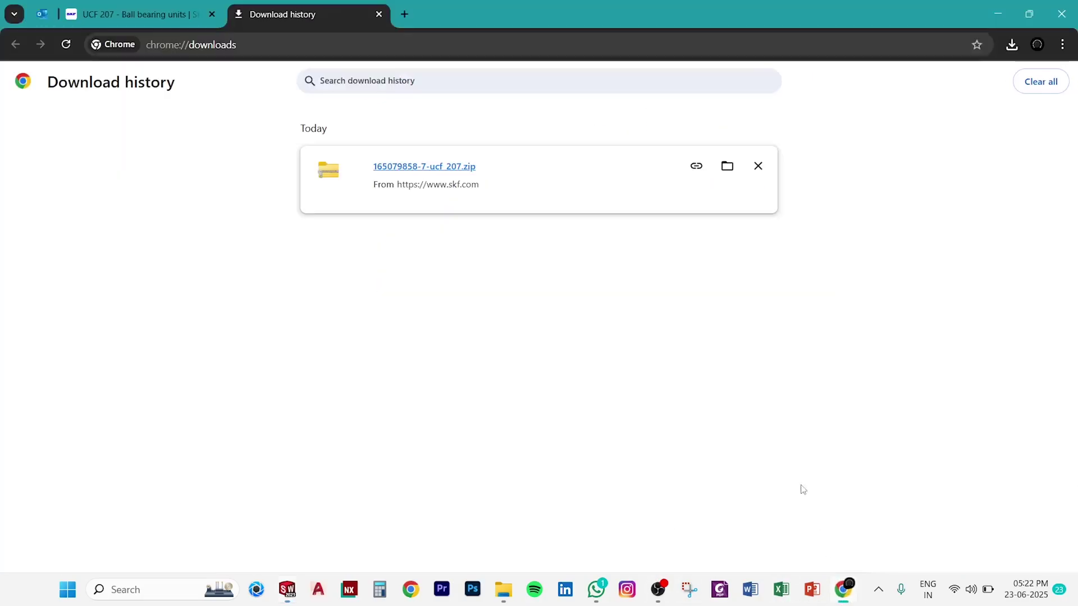
# Search Google for 'Bearing 6207 cad model' in a new Chrome tab.
pyautogui.click(156, 14)
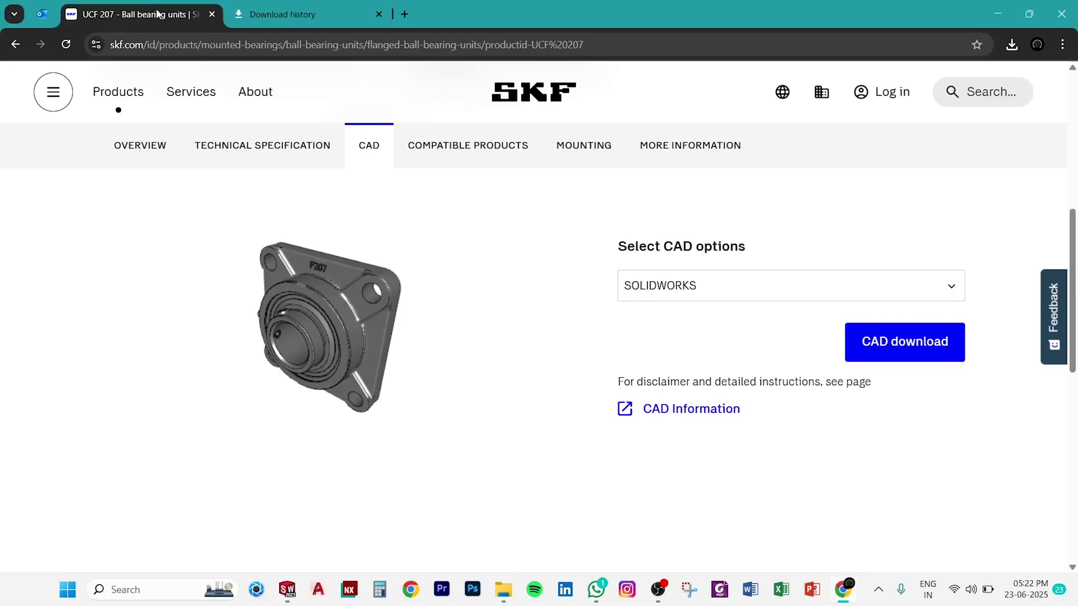
pyautogui.click(404, 14)
pyautogui.click(433, 264)
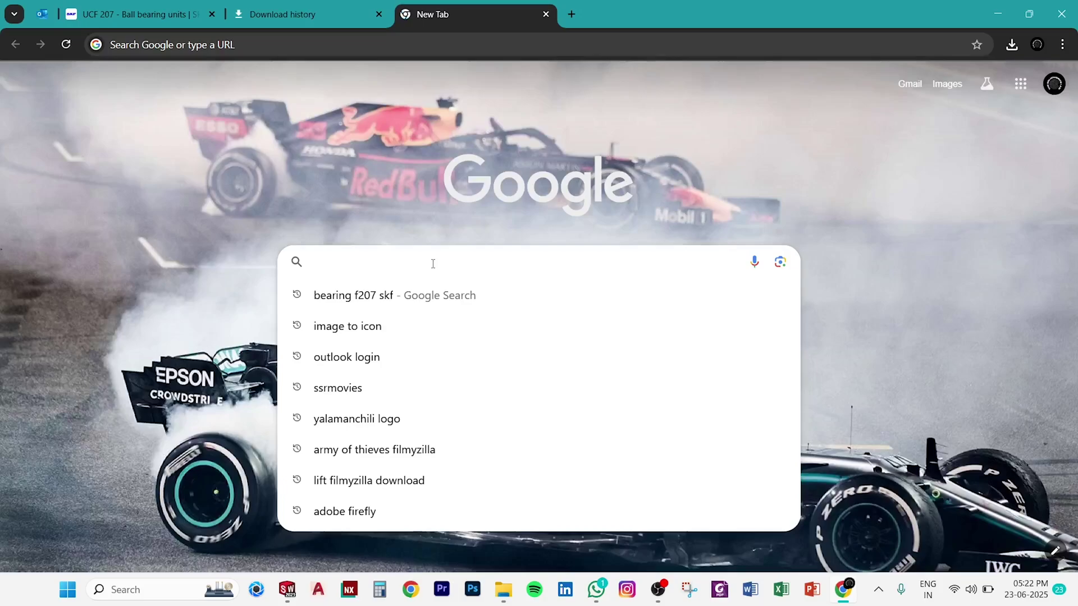
pyautogui.write('Bear')
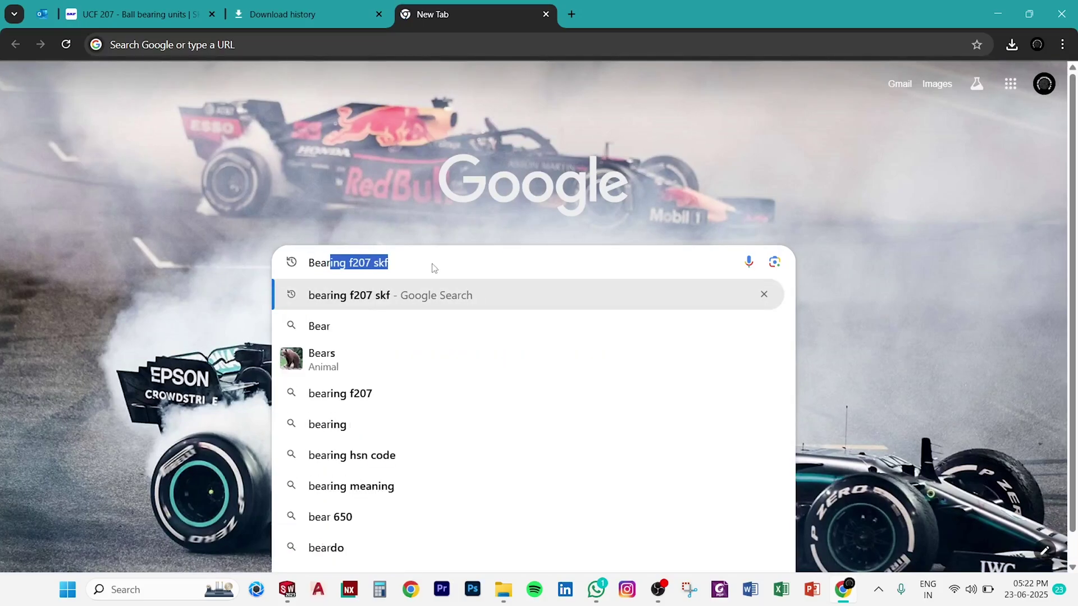
pyautogui.write('ing 6207')
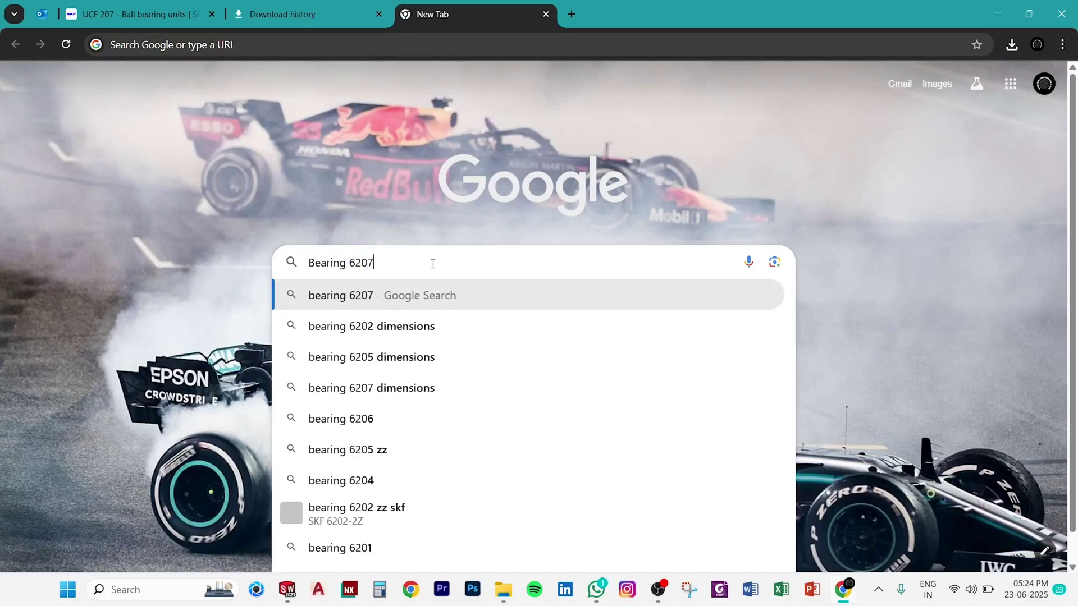
pyautogui.write(' cad mo')
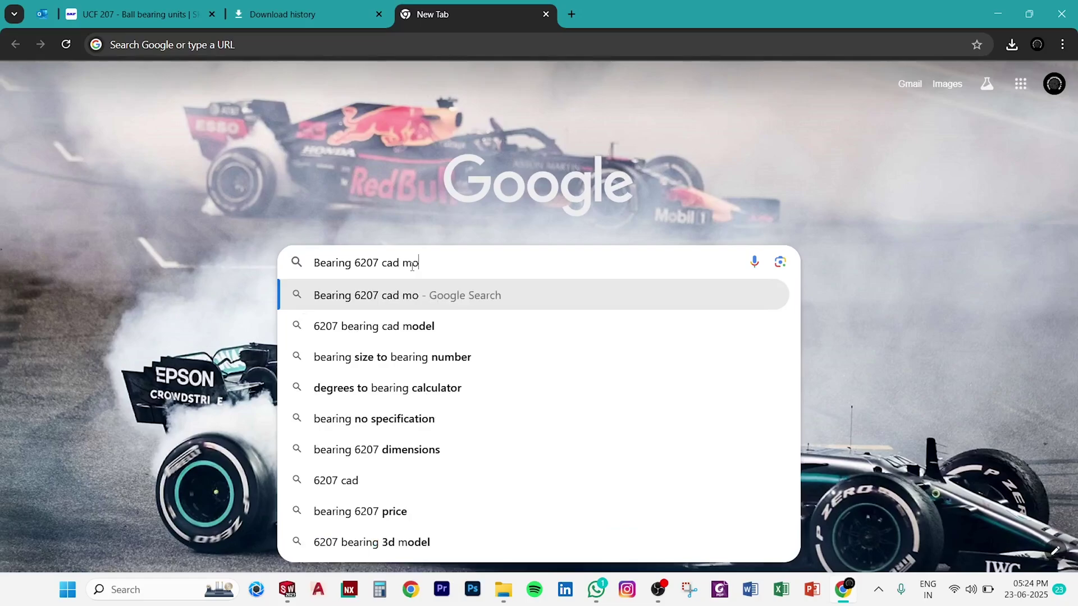
pyautogui.write('del')
pyautogui.press('Return')
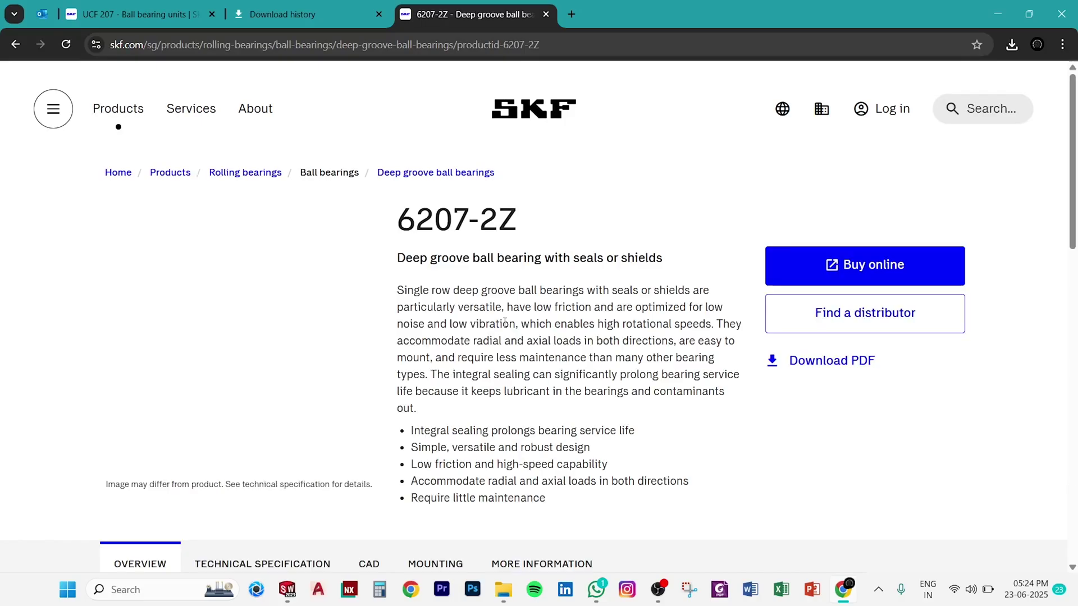
# Download the 6207-2Z bearing's CAD model in SOLIDWORKS format.
pyautogui.scroll(-3, 651, 299)
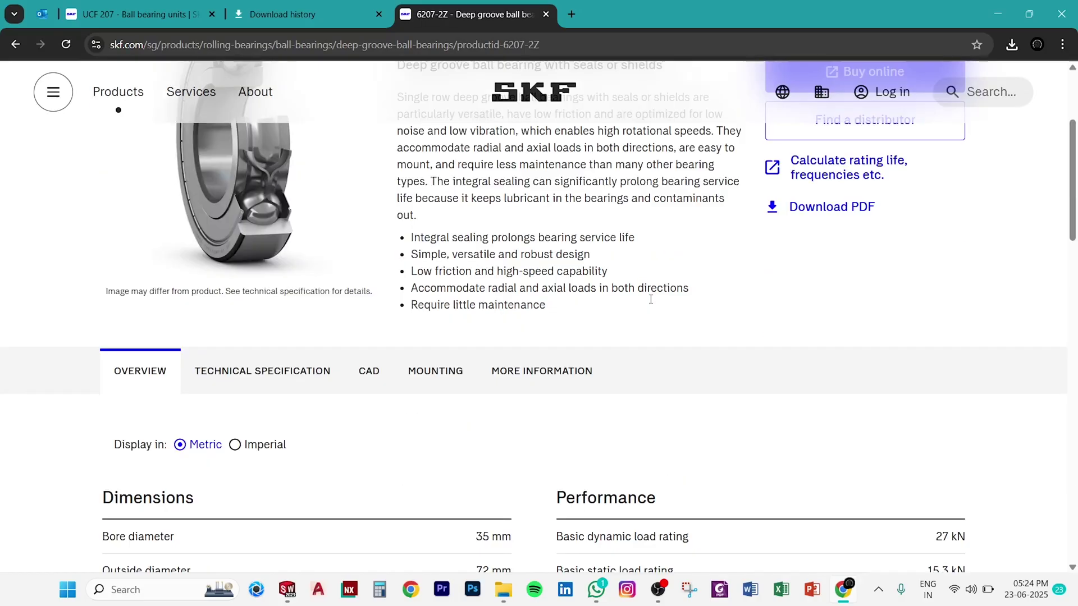
pyautogui.scroll(-3, 651, 300)
pyautogui.click(364, 225)
pyautogui.scroll(-1, 605, 322)
pyautogui.click(703, 287)
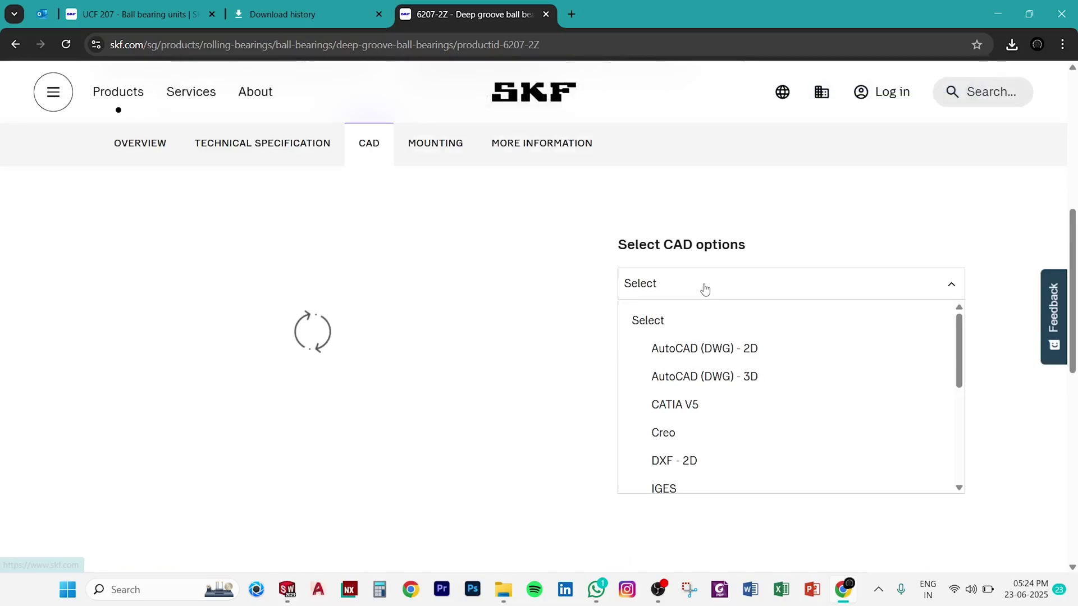
pyautogui.scroll(-2, 710, 404)
pyautogui.scroll(-2, 710, 424)
pyautogui.scroll(-1, 722, 393)
pyautogui.click(724, 388)
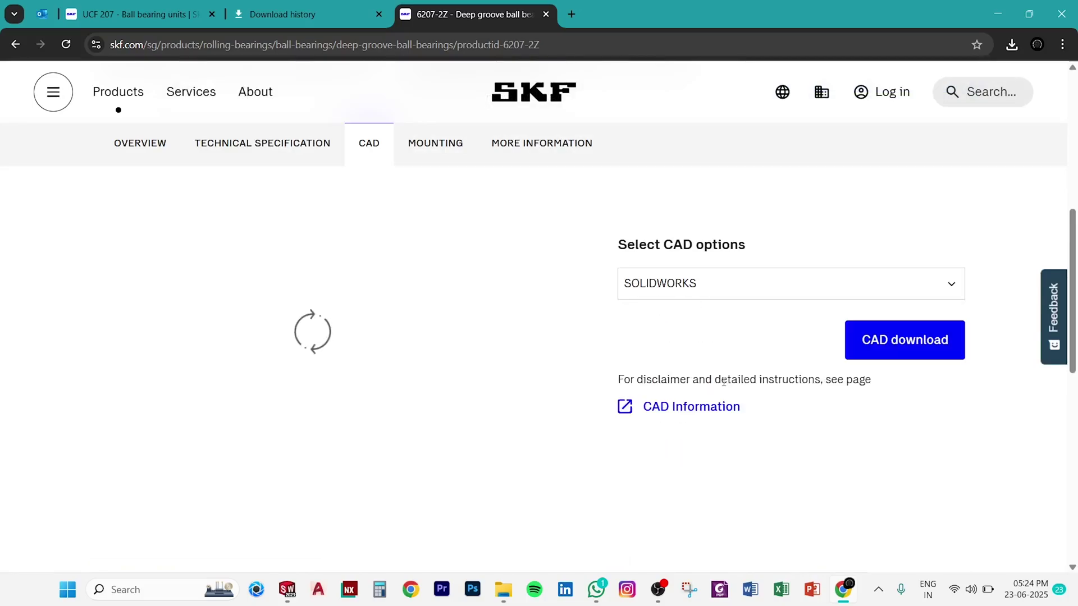
pyautogui.moveTo(265, 336)
pyautogui.mouseDown()
pyautogui.moveTo(390, 349)
pyautogui.moveTo(406, 365)
pyautogui.moveTo(401, 404)
pyautogui.moveTo(198, 313)
pyautogui.mouseUp()
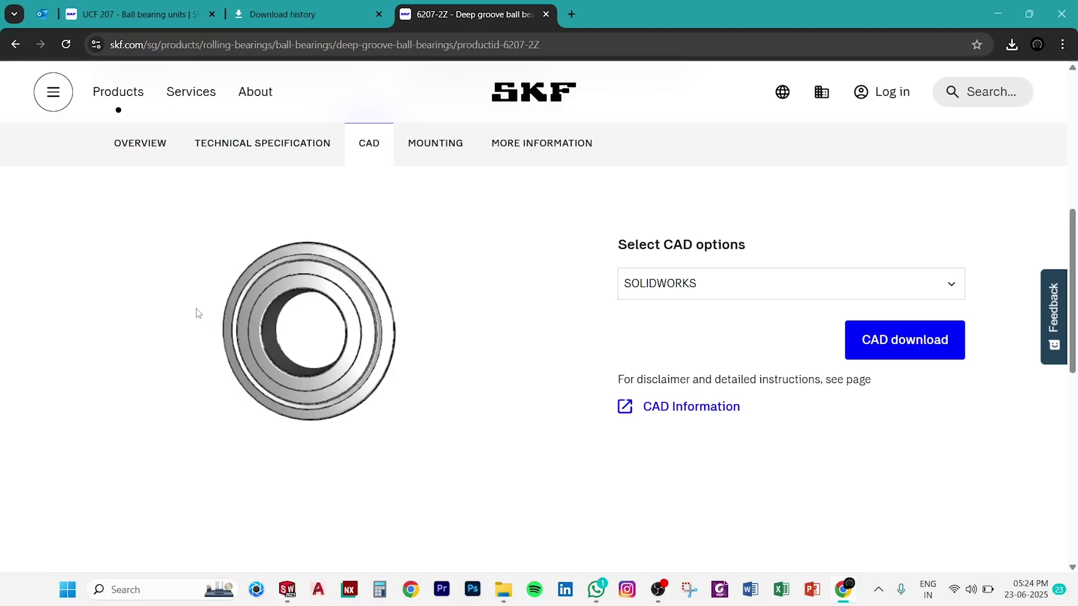
pyautogui.click(876, 349)
pyautogui.click(876, 348)
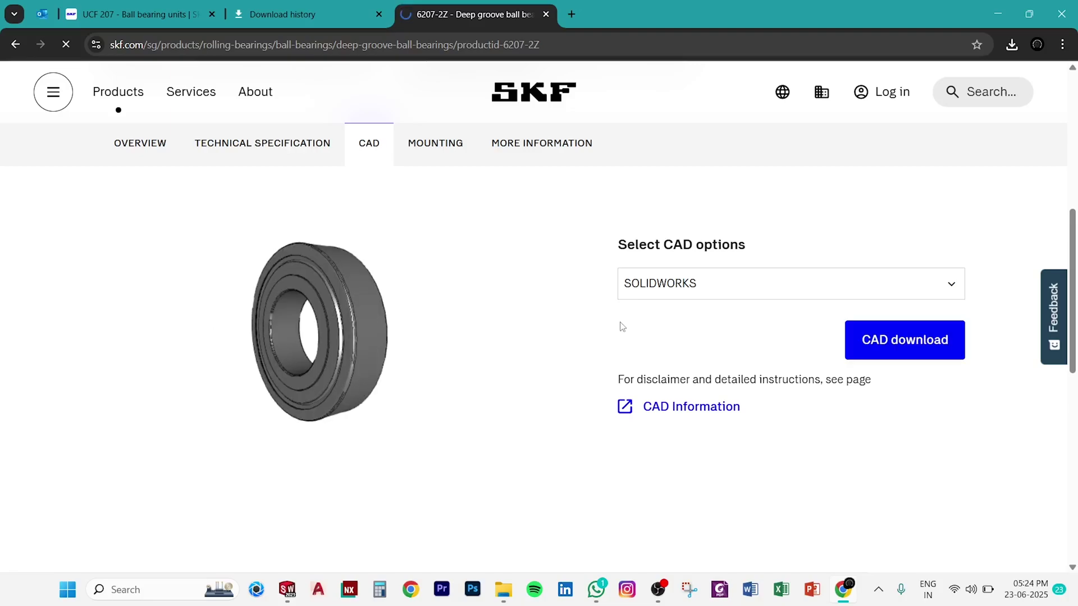
# Confirm the 6207-2Z zip finished downloading and minimise Chrome.
pyautogui.click(1012, 45)
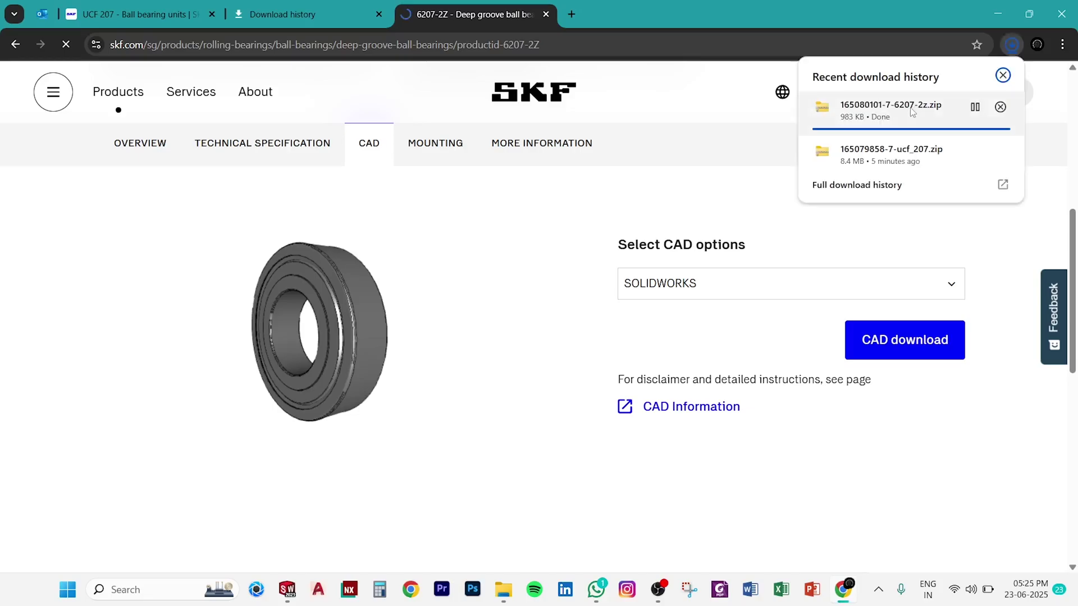
pyautogui.click(604, 242)
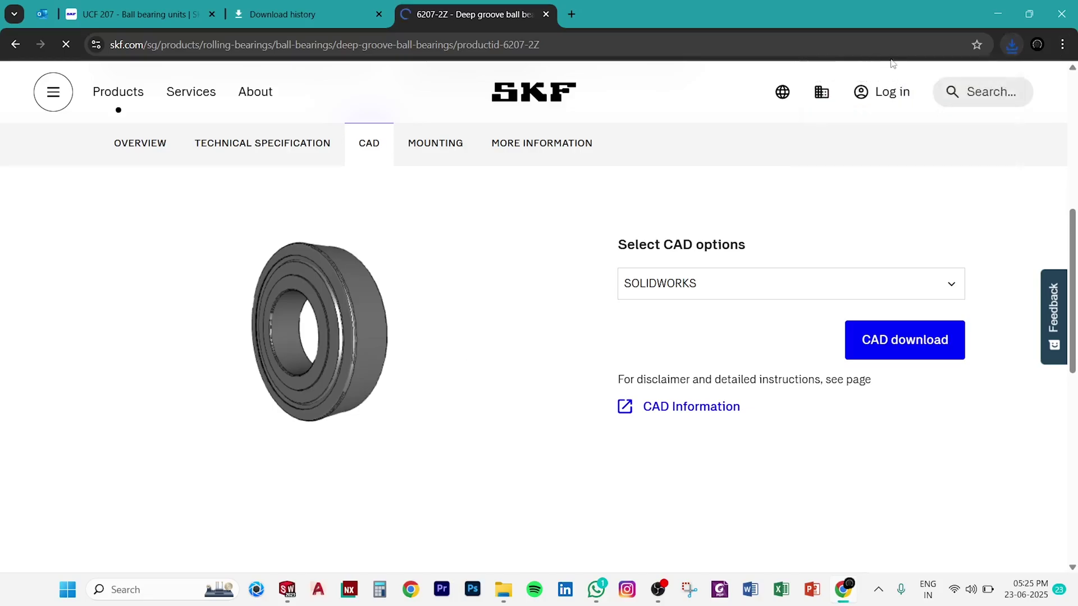
pyautogui.click(991, 17)
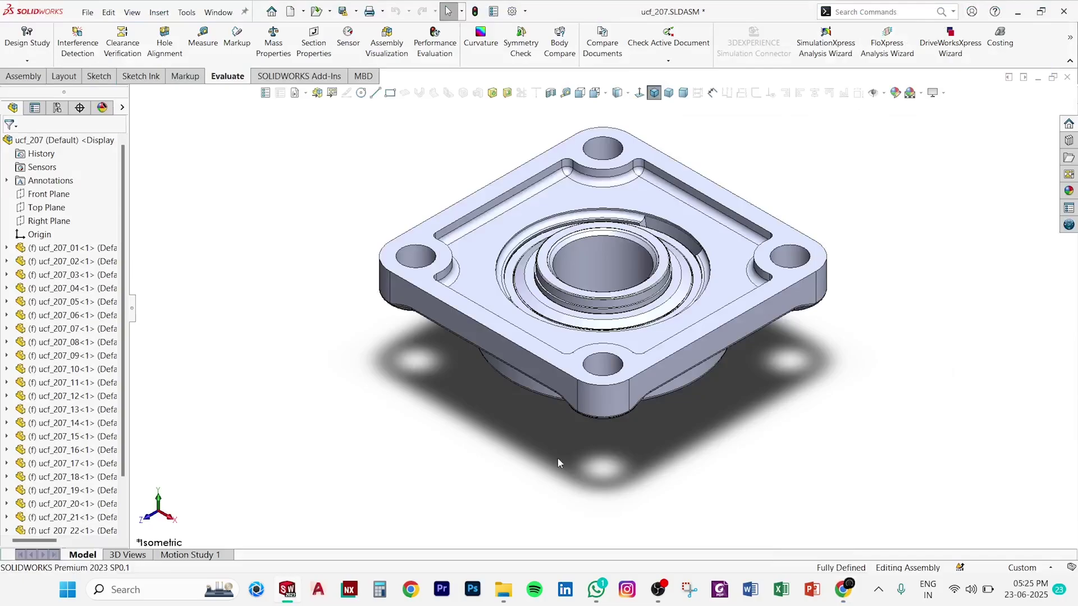
# Extract the 6207-2z zip in Downloads with 7-Zip Extract Here.
pyautogui.click(503, 589)
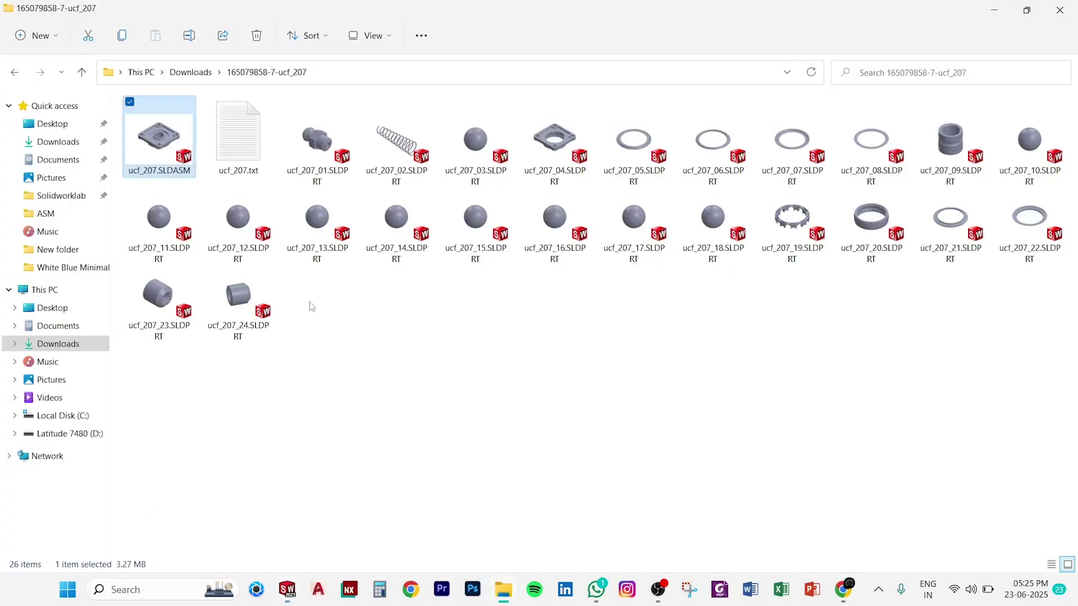
pyautogui.click(62, 148)
pyautogui.click(301, 230)
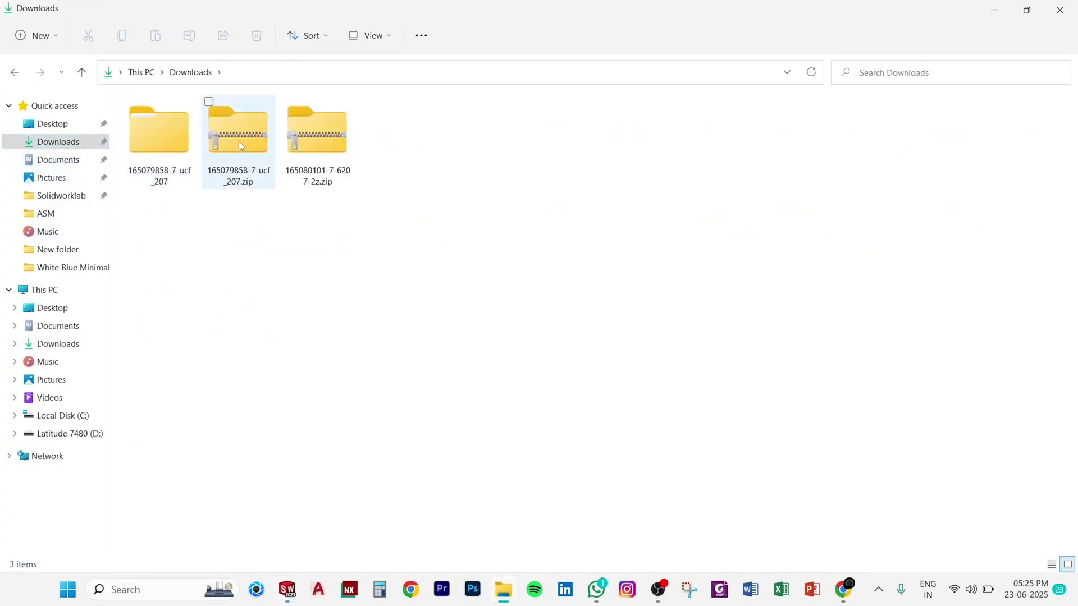
pyautogui.doubleClick(320, 139)
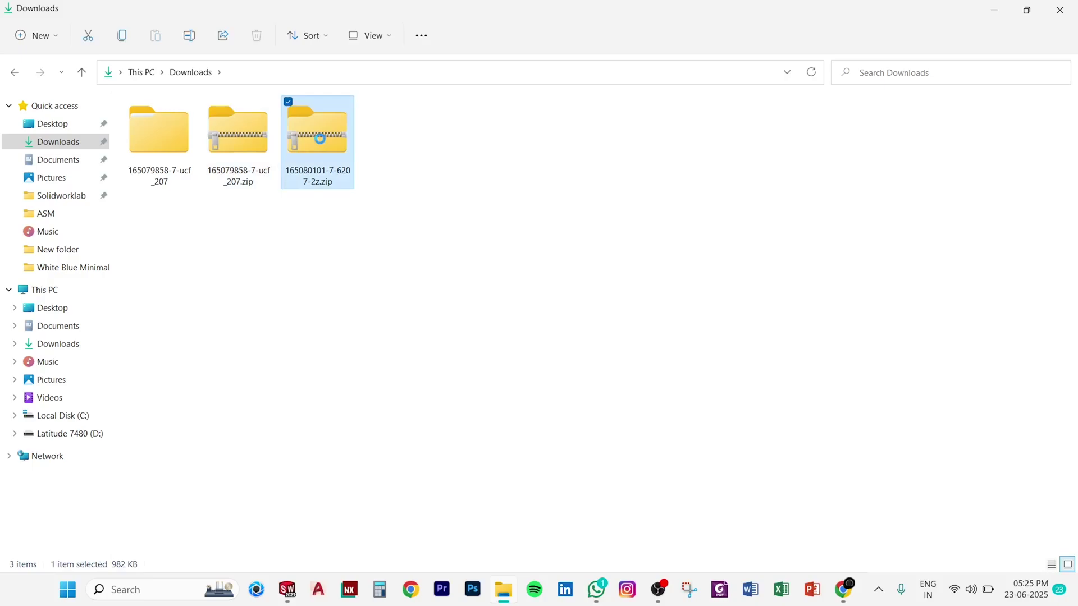
pyautogui.rightClick(320, 139)
pyautogui.click(401, 370)
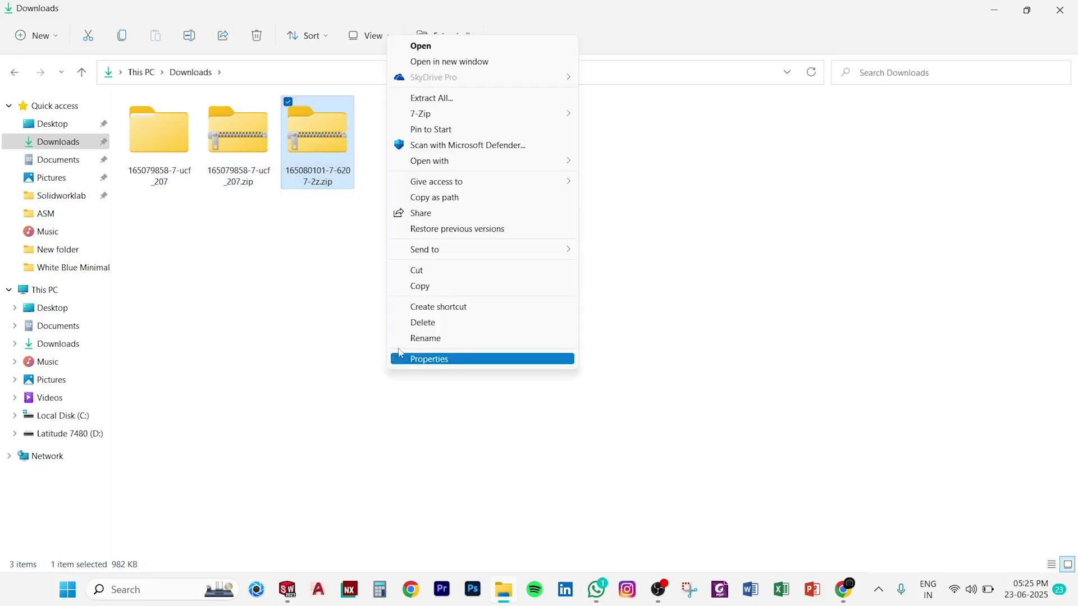
pyautogui.moveTo(482, 114)
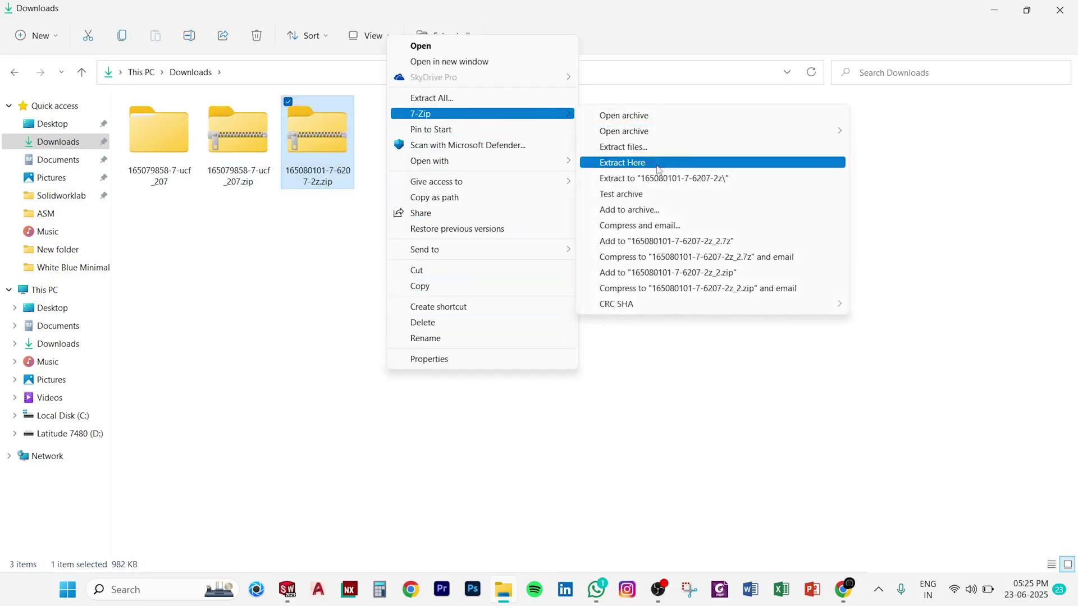
pyautogui.click(659, 168)
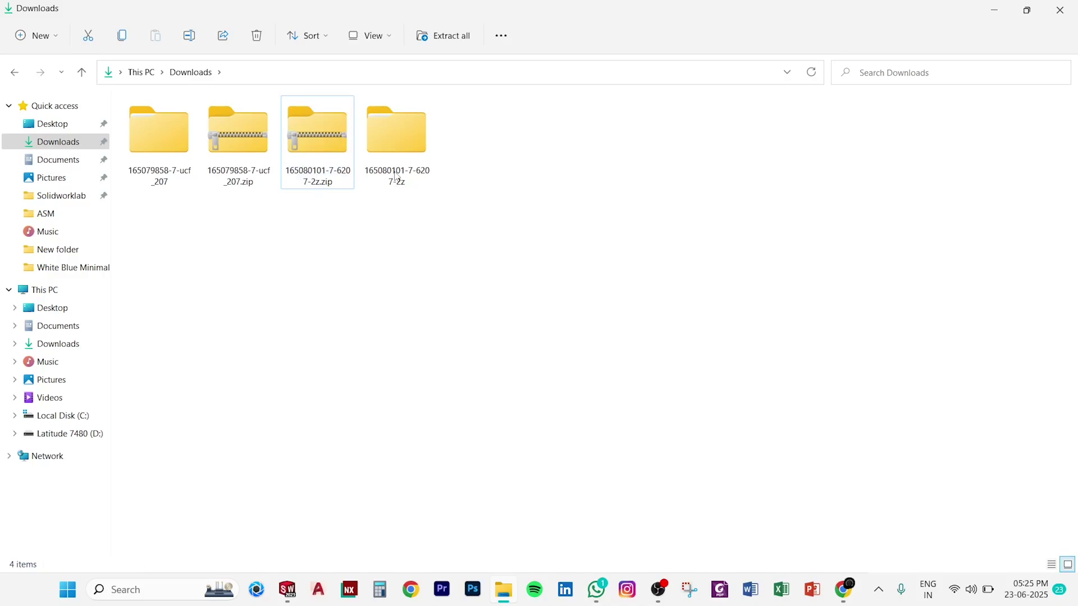
# Open the extracted 6207-2z folder in Large icons view and open 6207-2z.SLDASM.
pyautogui.doubleClick(399, 140)
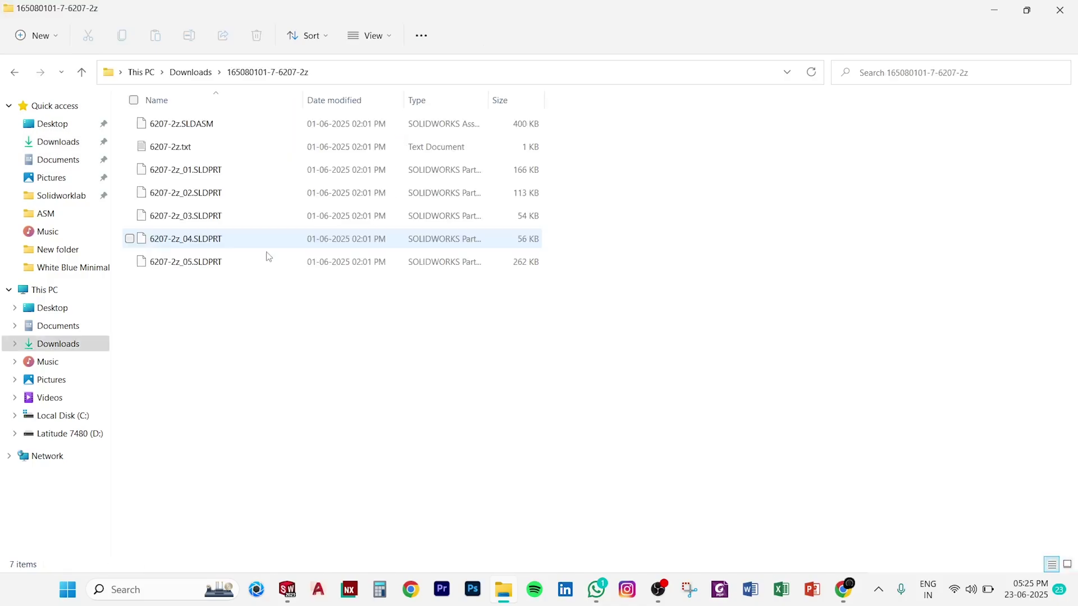
pyautogui.click(377, 41)
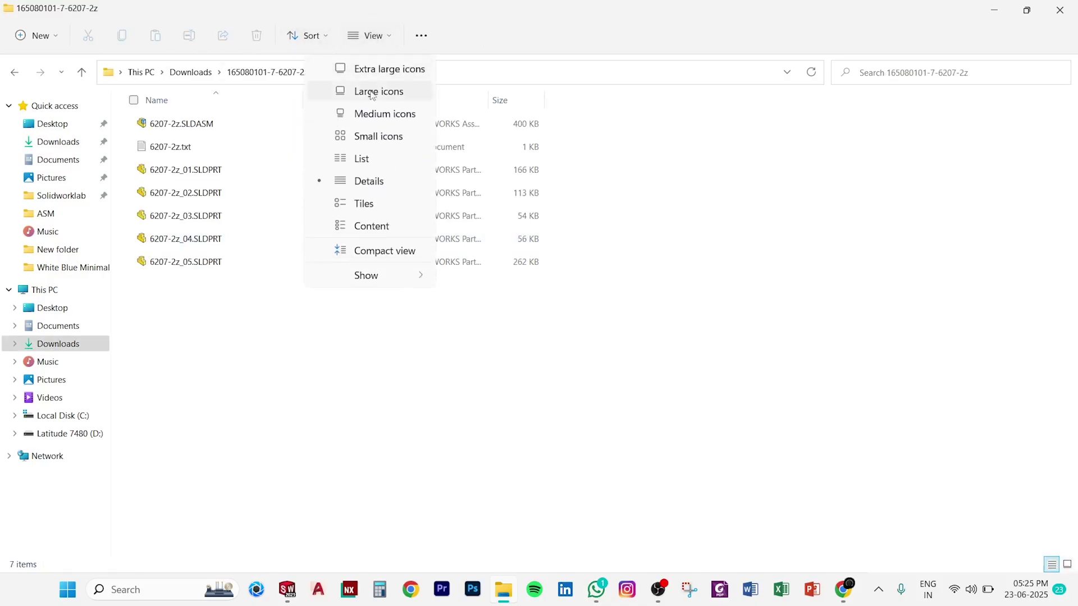
pyautogui.click(359, 89)
pyautogui.click(183, 139)
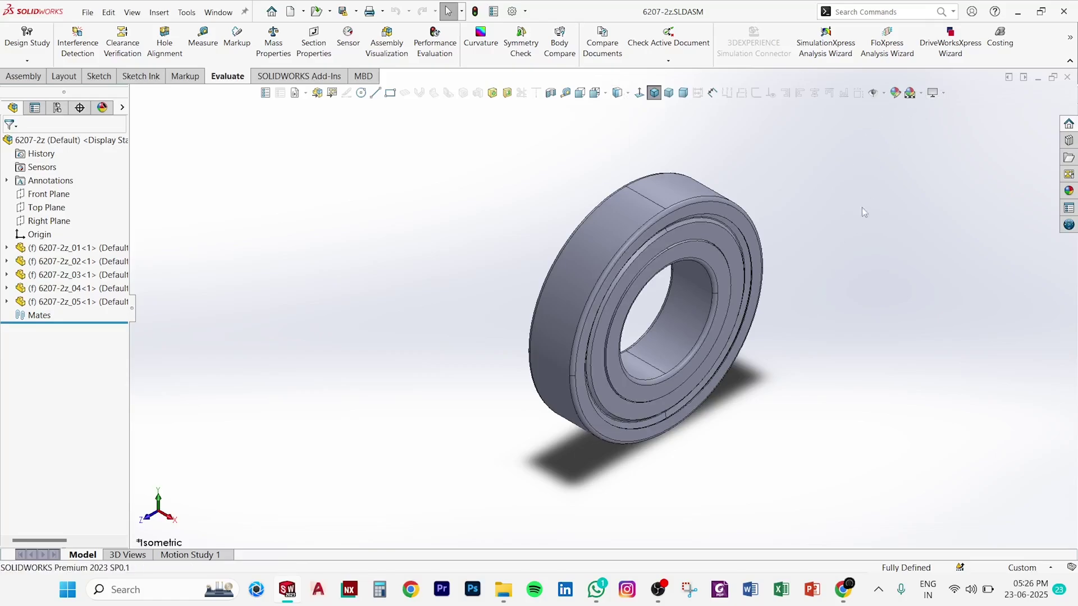
# Give the scene a white background and hide the shield to expose the balls, back in Isometric view.
pyautogui.click(910, 93)
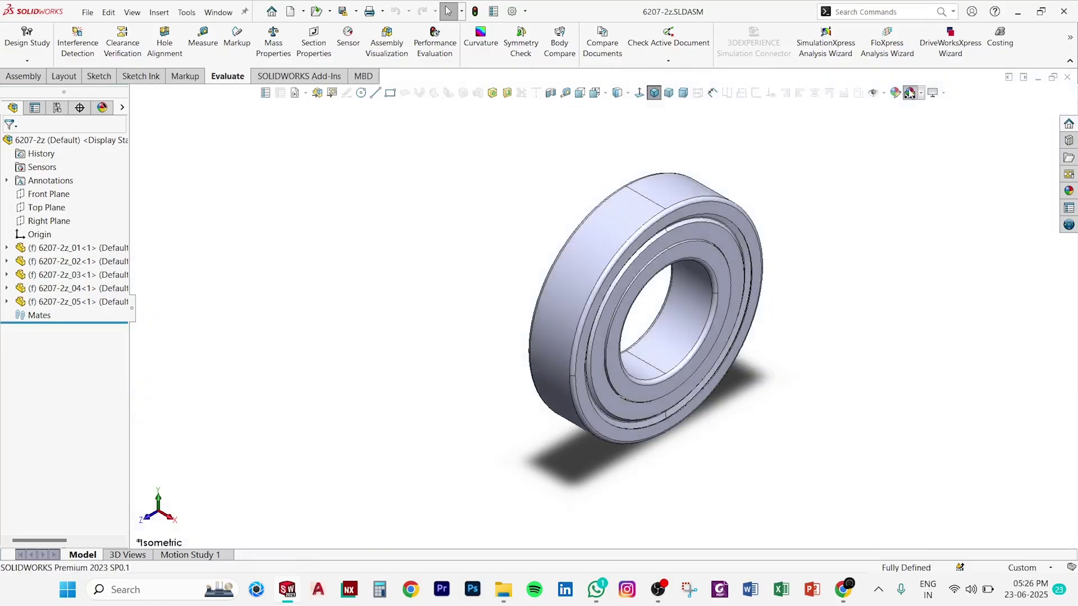
pyautogui.moveTo(777, 281)
pyautogui.mouseDown(button='middle')
pyautogui.moveTo(618, 256)
pyautogui.moveTo(714, 238)
pyautogui.mouseUp(button='middle')
pyautogui.click(715, 239)
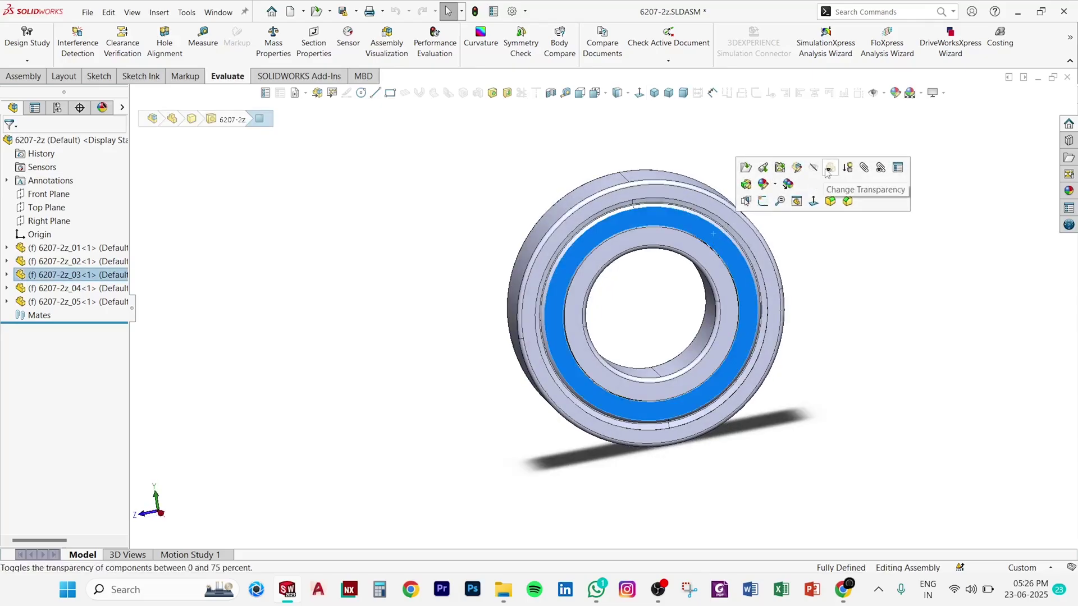
pyautogui.click(813, 167)
pyautogui.moveTo(814, 169)
pyautogui.mouseDown(button='middle')
pyautogui.moveTo(679, 211)
pyautogui.moveTo(723, 258)
pyautogui.moveTo(668, 225)
pyautogui.mouseUp(button='middle')
pyautogui.click(654, 93)
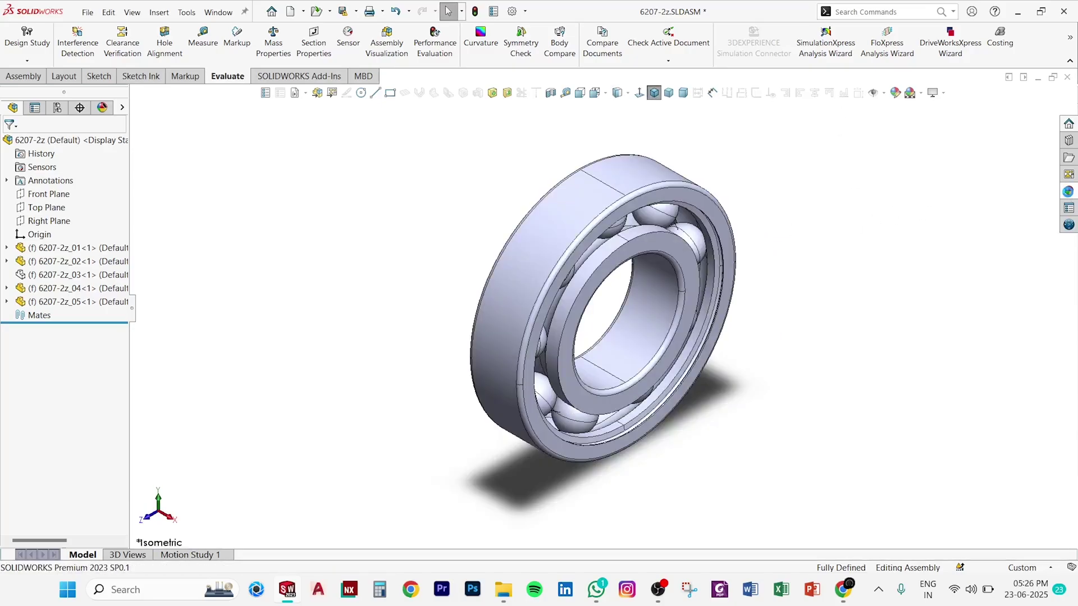
# Apply the Metal > polished steel appearance to the bearing's outer ring.
pyautogui.click(1069, 192)
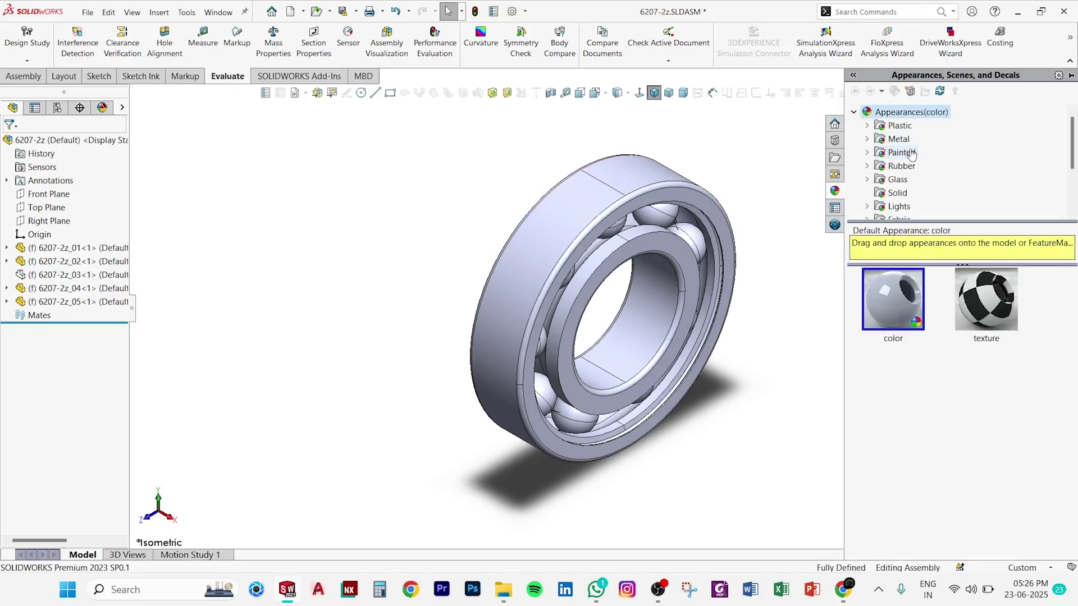
pyautogui.click(902, 153)
pyautogui.click(900, 125)
pyautogui.click(898, 139)
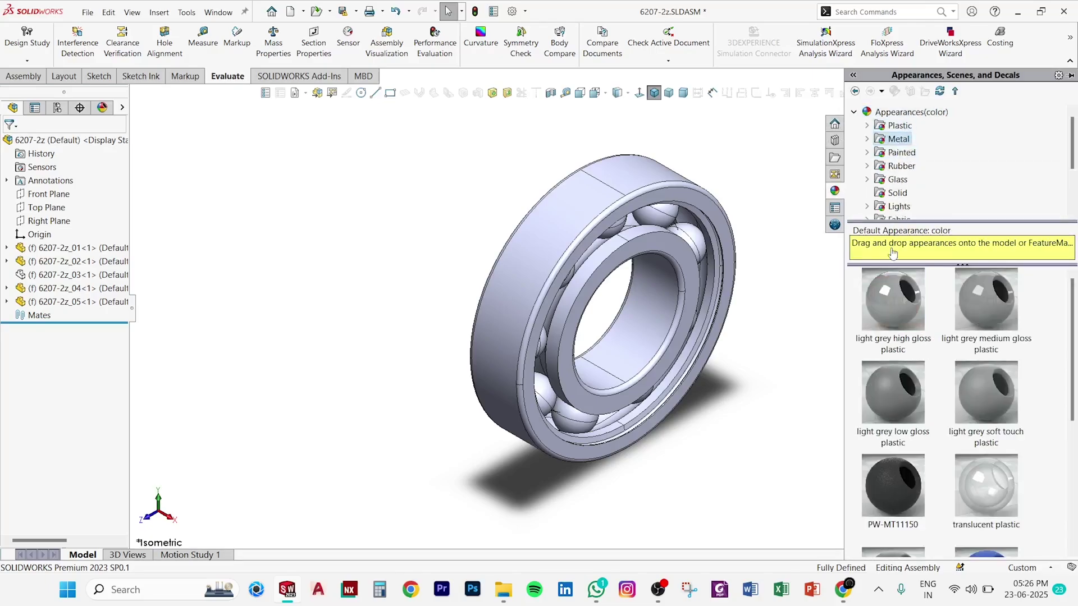
pyautogui.click(888, 301)
pyautogui.moveTo(889, 301); pyautogui.dragTo(663, 177)
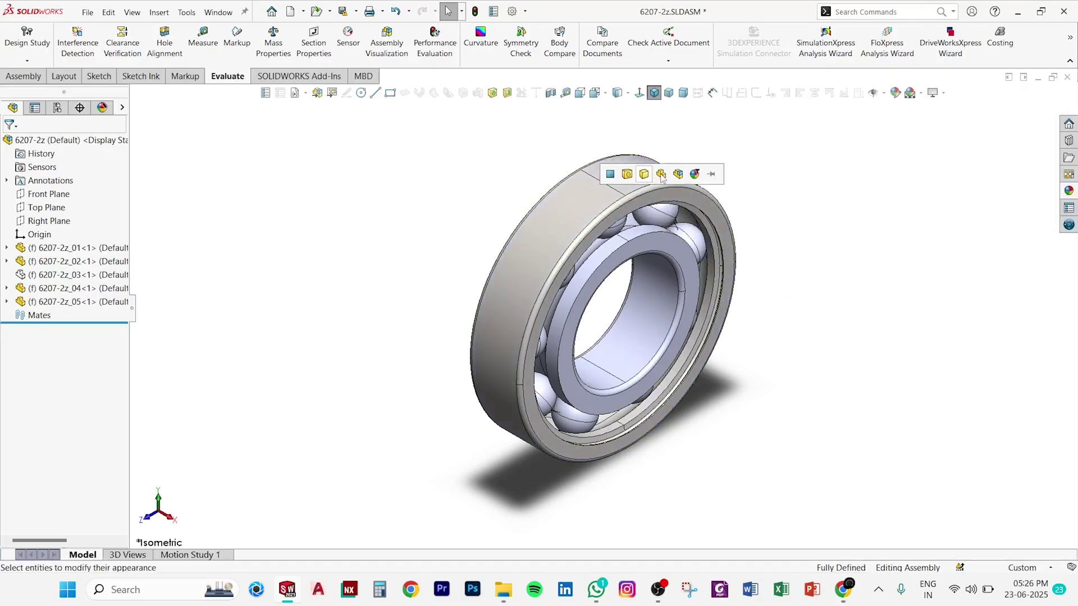
pyautogui.click(663, 178)
# Apply the polished brass appearance to the inner ring.
pyautogui.click(1068, 190)
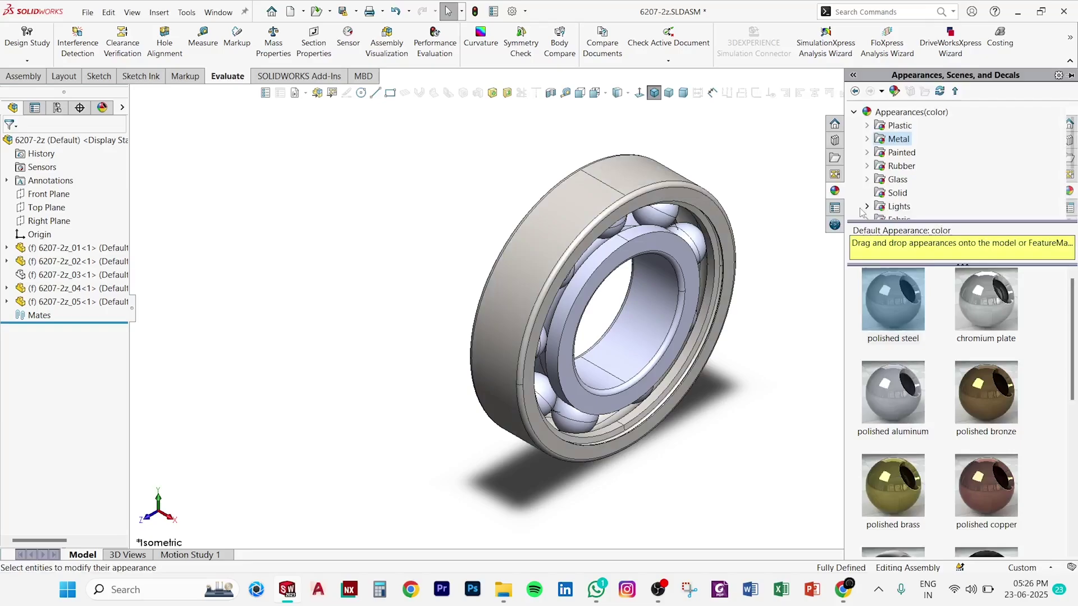
pyautogui.scroll(-3, 973, 360)
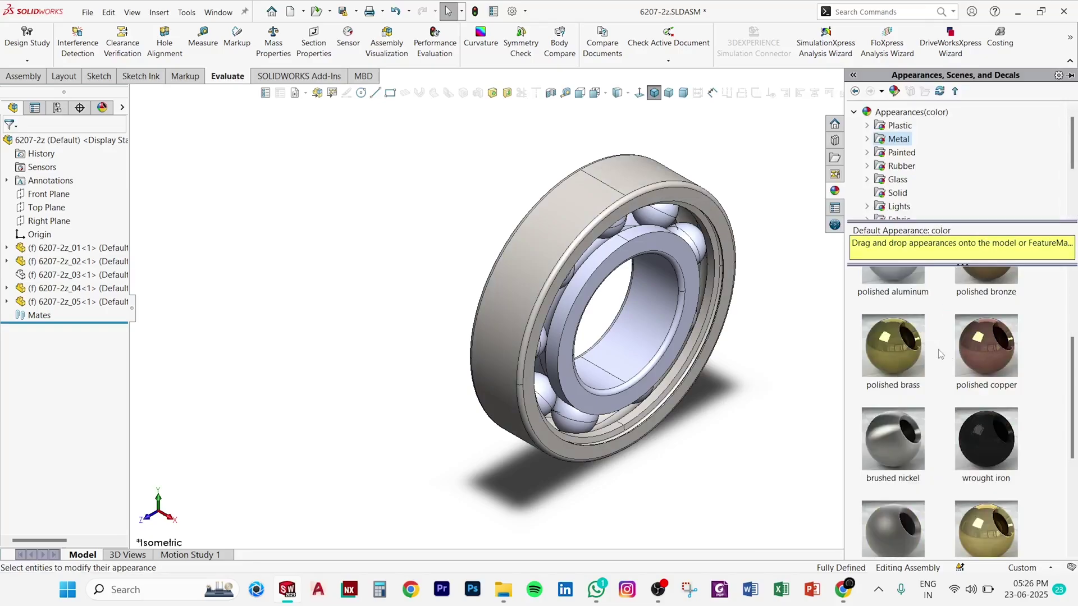
pyautogui.moveTo(888, 352); pyautogui.dragTo(668, 271)
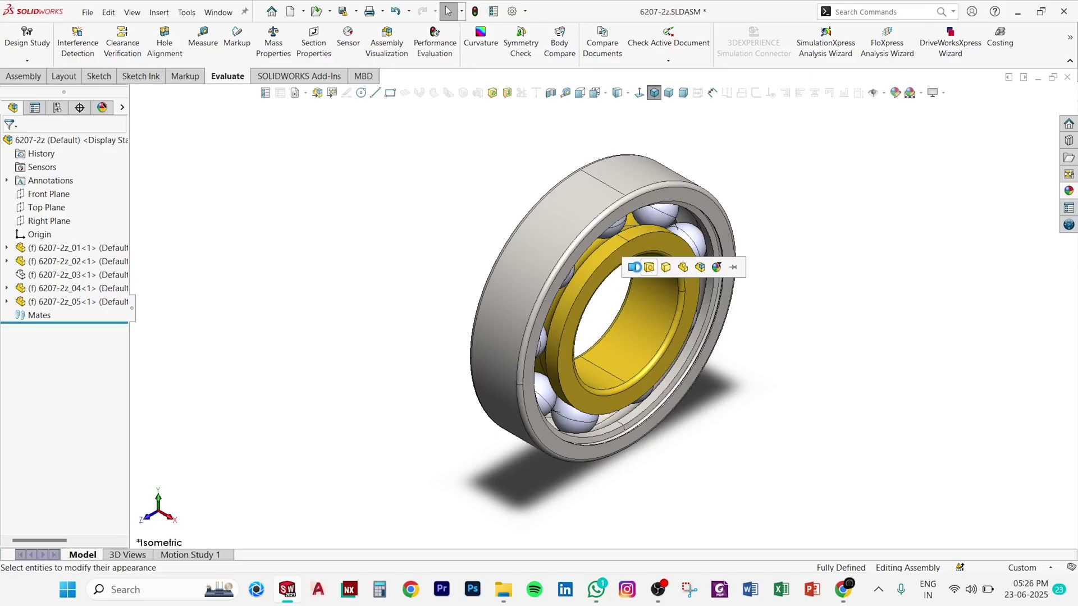
pyautogui.click(638, 270)
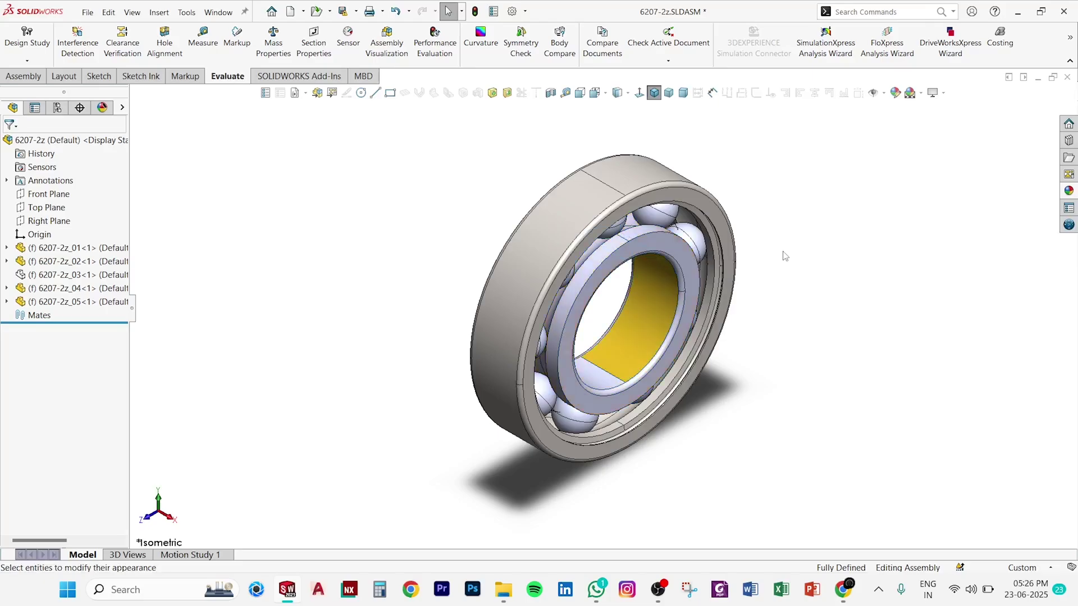
# Apply the brass appearance to the bearing bore and return to Isometric view.
pyautogui.moveTo(775, 236); pyautogui.dragTo(975, 226, button='middle')
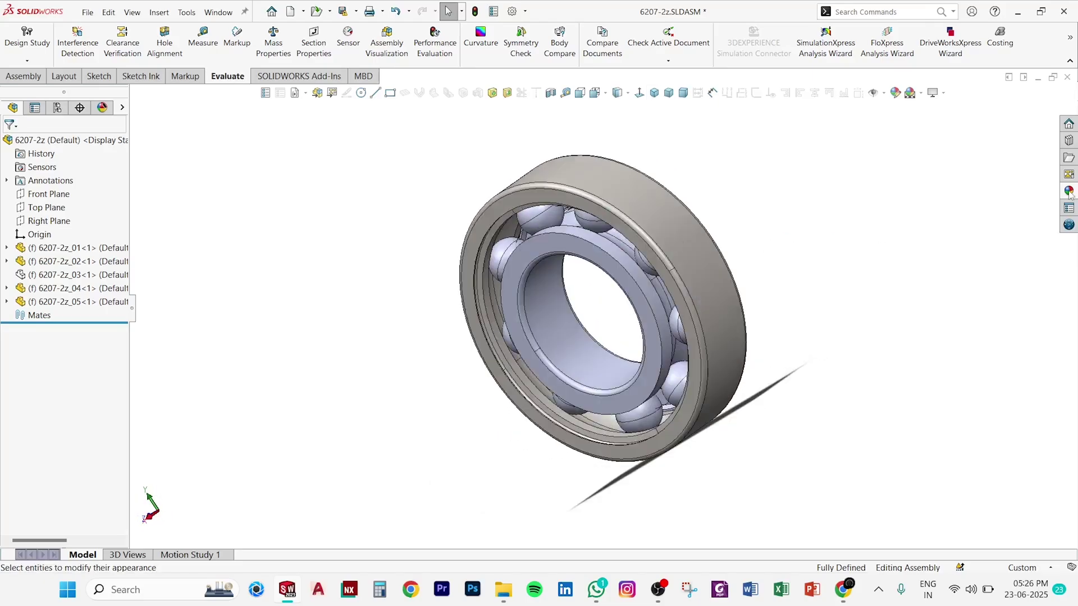
pyautogui.click(1069, 191)
pyautogui.moveTo(890, 380); pyautogui.dragTo(580, 348)
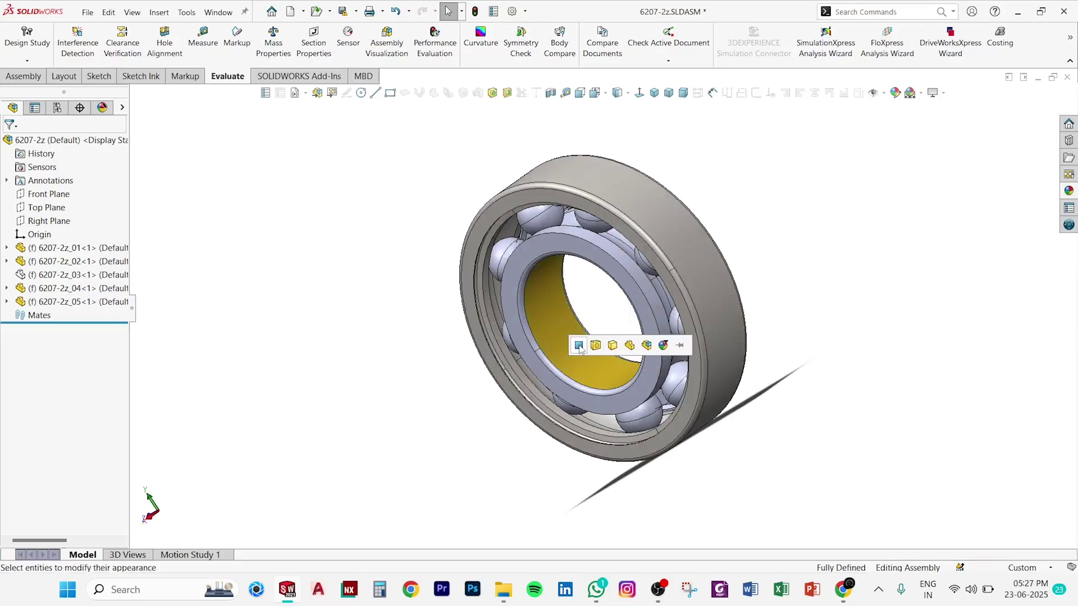
pyautogui.moveTo(621, 297); pyautogui.dragTo(837, 208, button='middle')
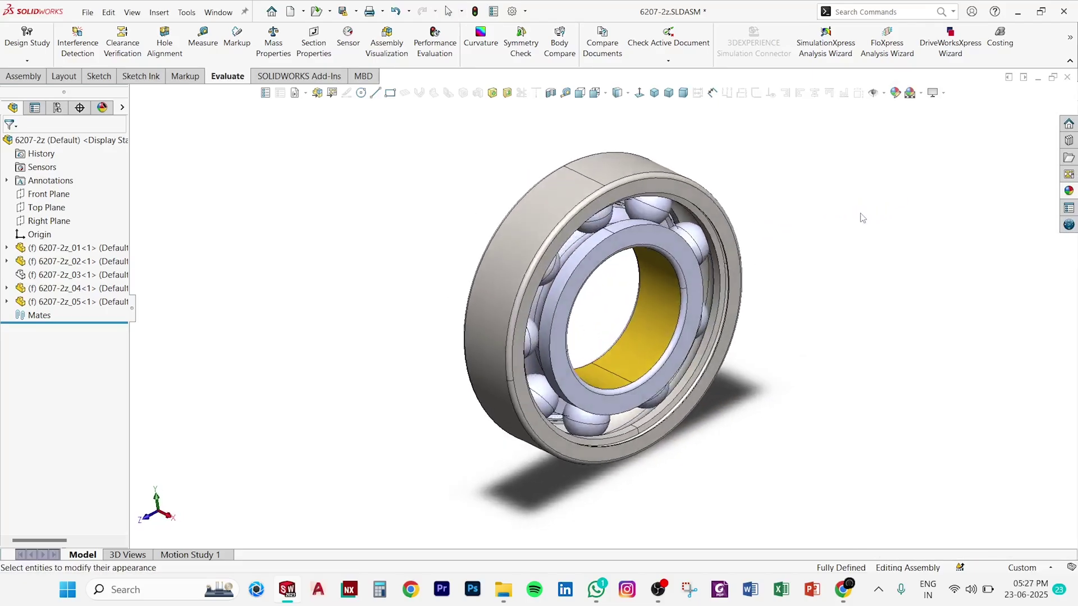
pyautogui.click(654, 92)
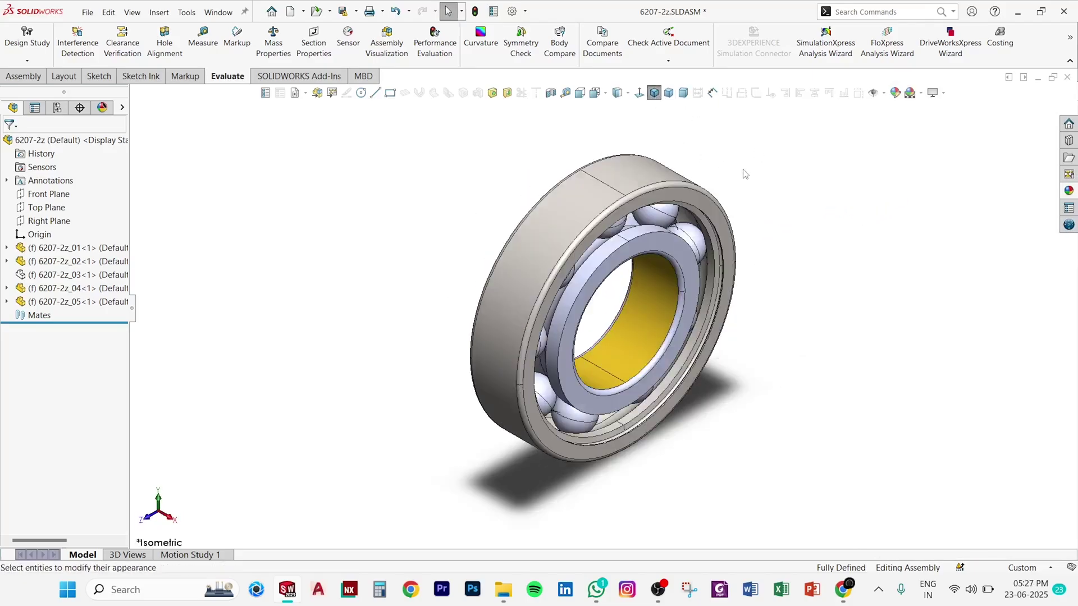
# Save the 6207-2Z bearing assembly and all its modified parts with Save All.
pyautogui.click(347, 12)
pyautogui.click(260, 238)
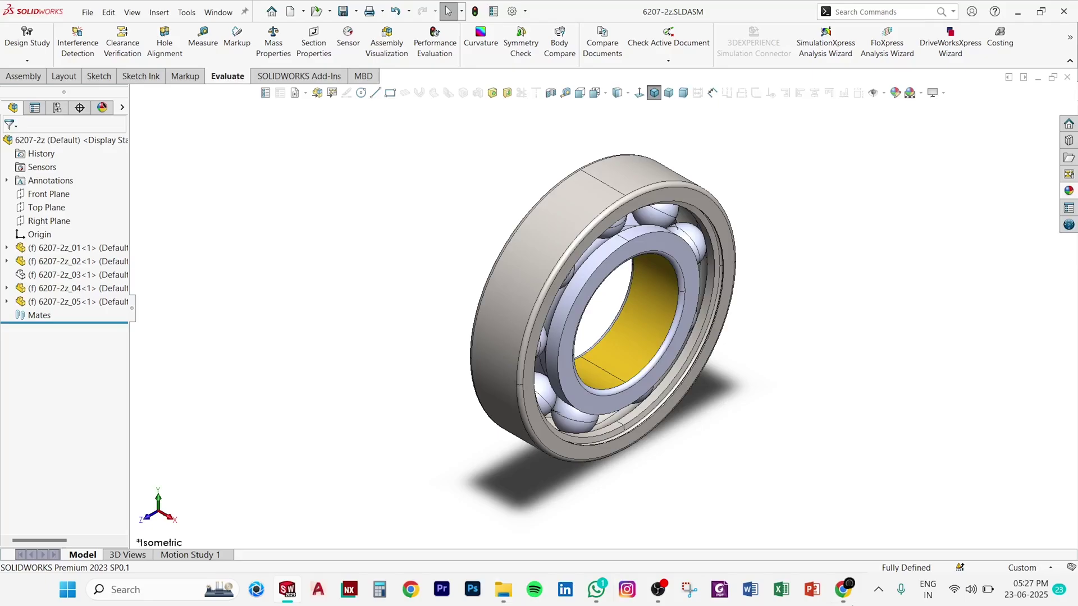
# Search Google in a new tab for 'motor 2 hp 960 rpm cad' and open GrabCAD's 2 HP MOTOR result.
pyautogui.hotkey('alt', 'Tab')
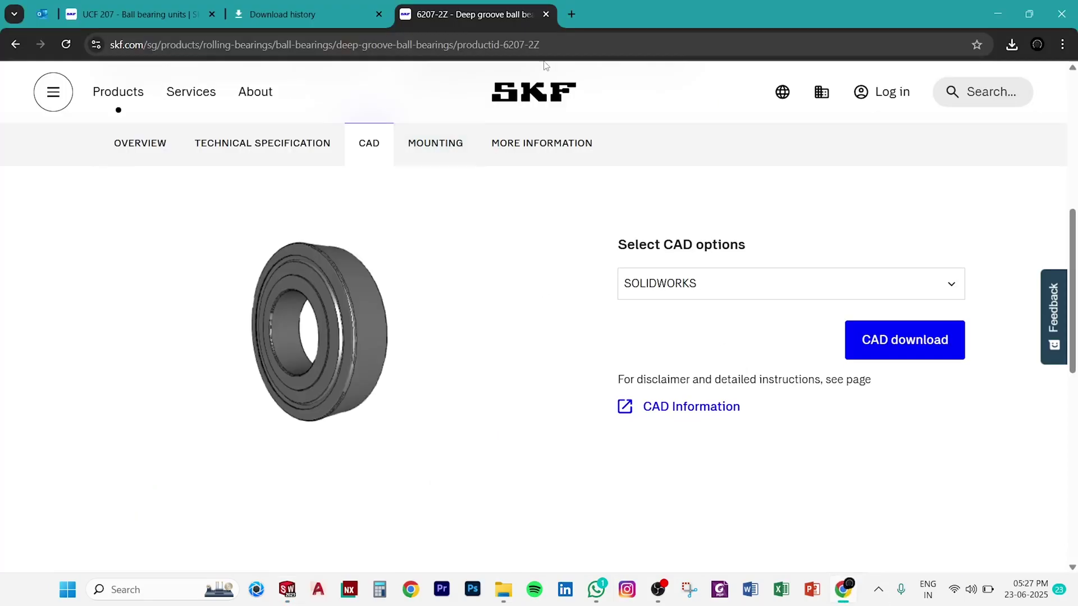
pyautogui.click(574, 15)
pyautogui.click(500, 269)
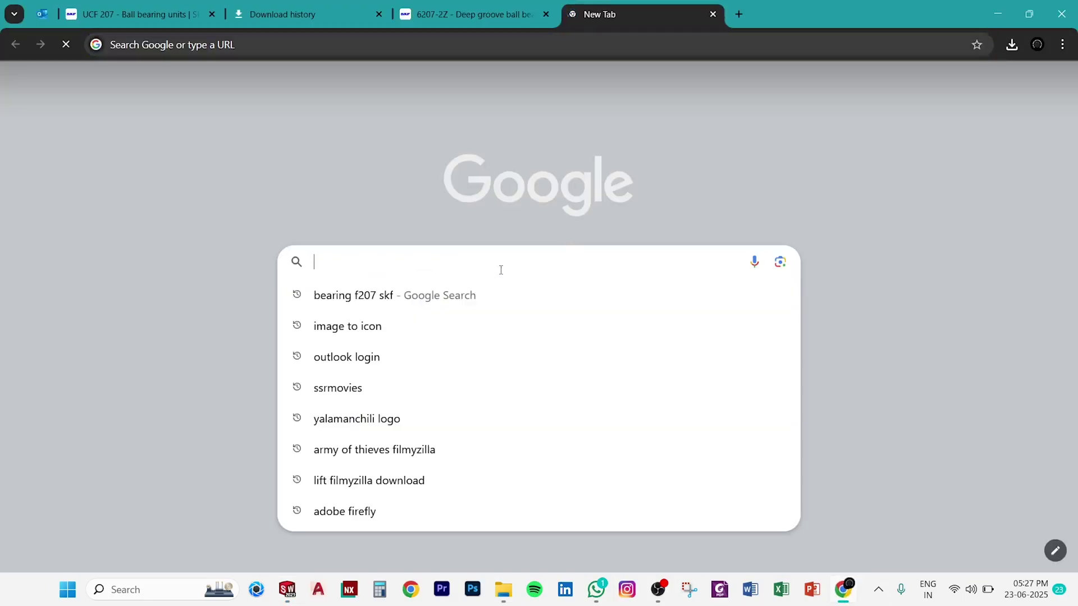
pyautogui.write('mo')
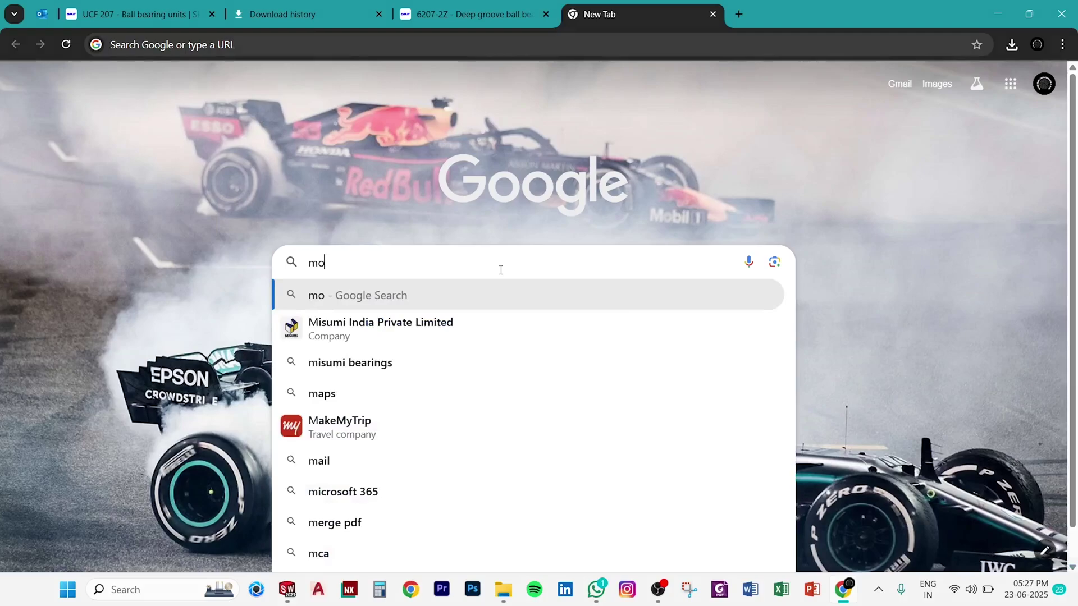
pyautogui.write('tor 2 hp ')
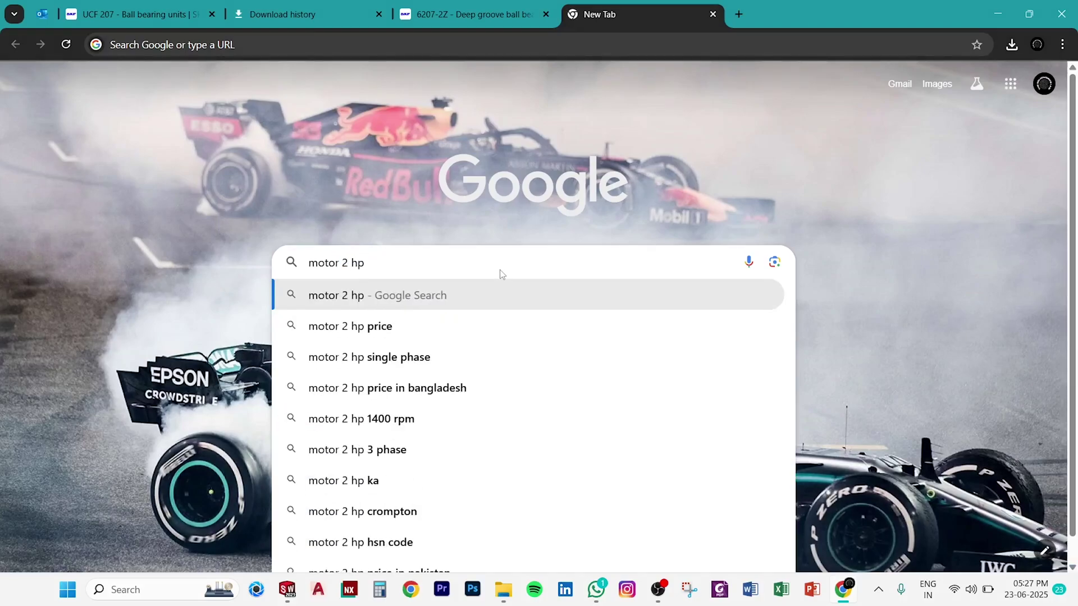
pyautogui.write('960 ')
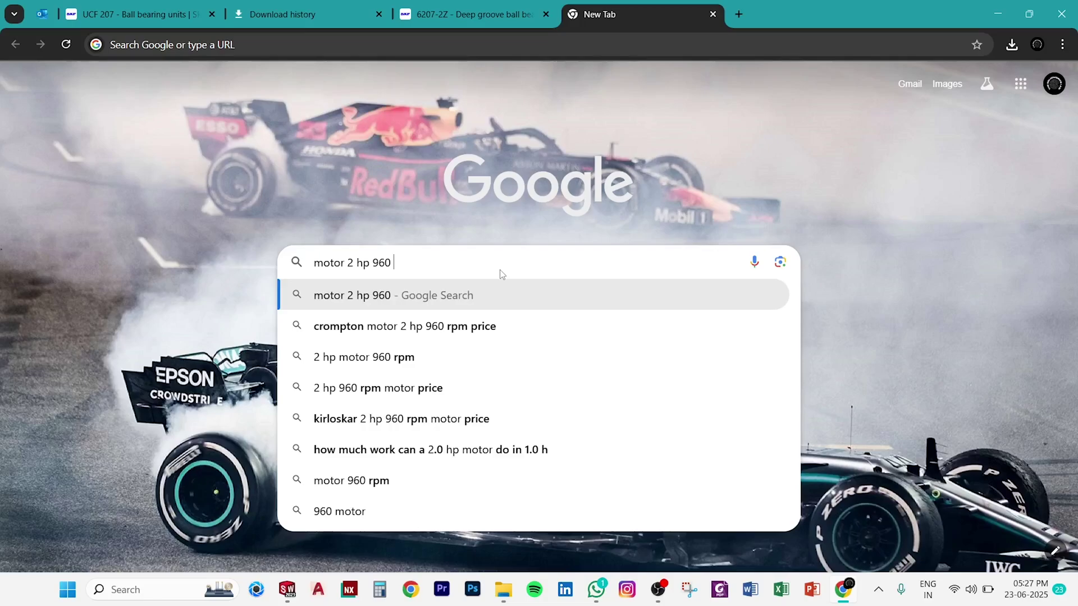
pyautogui.write('rpm')
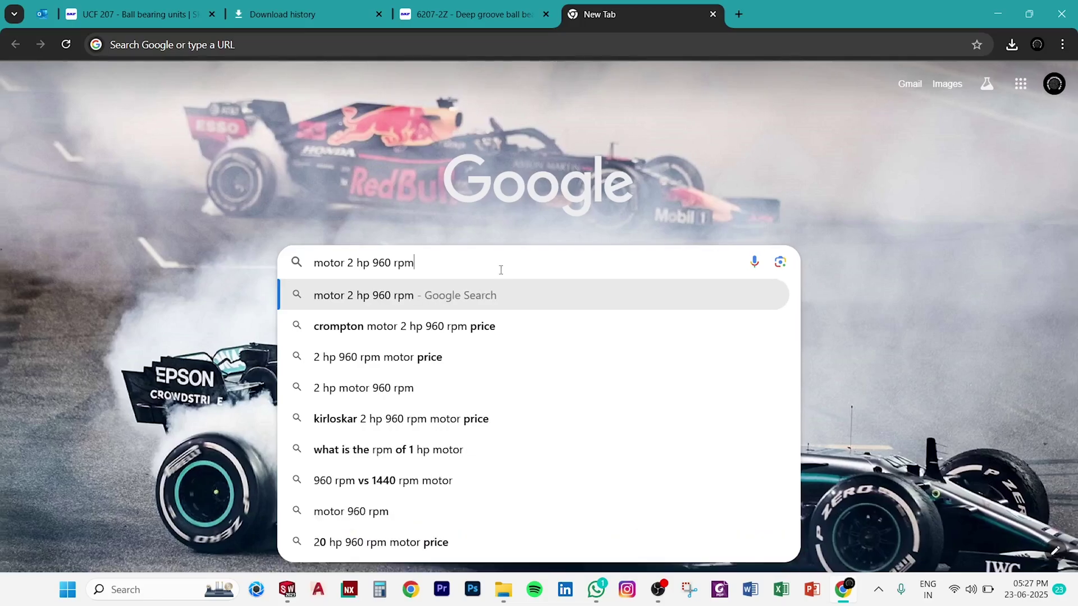
pyautogui.write(' cad')
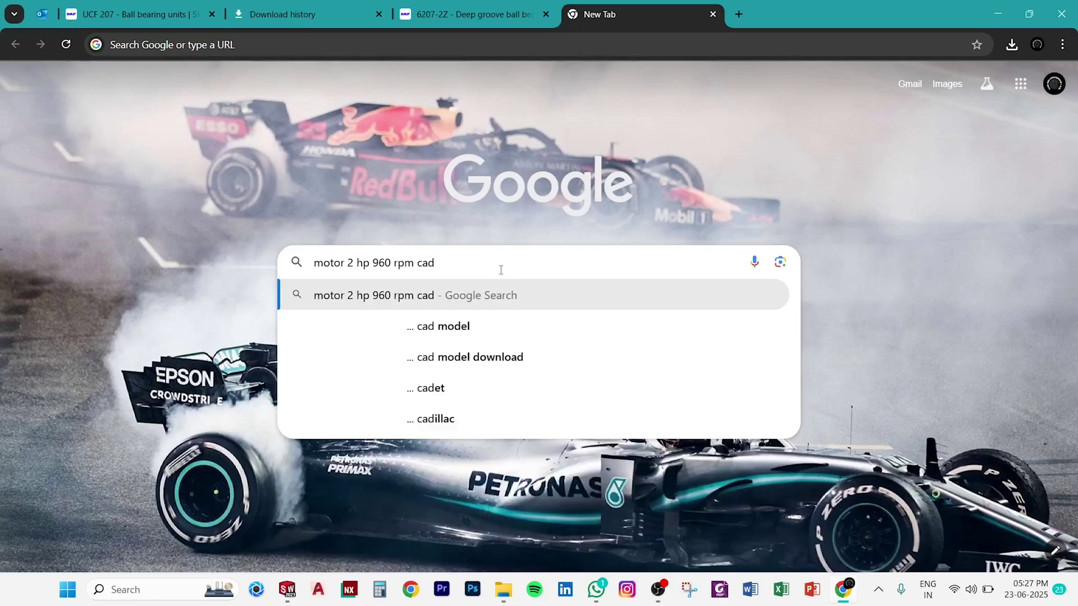
pyautogui.click(498, 323)
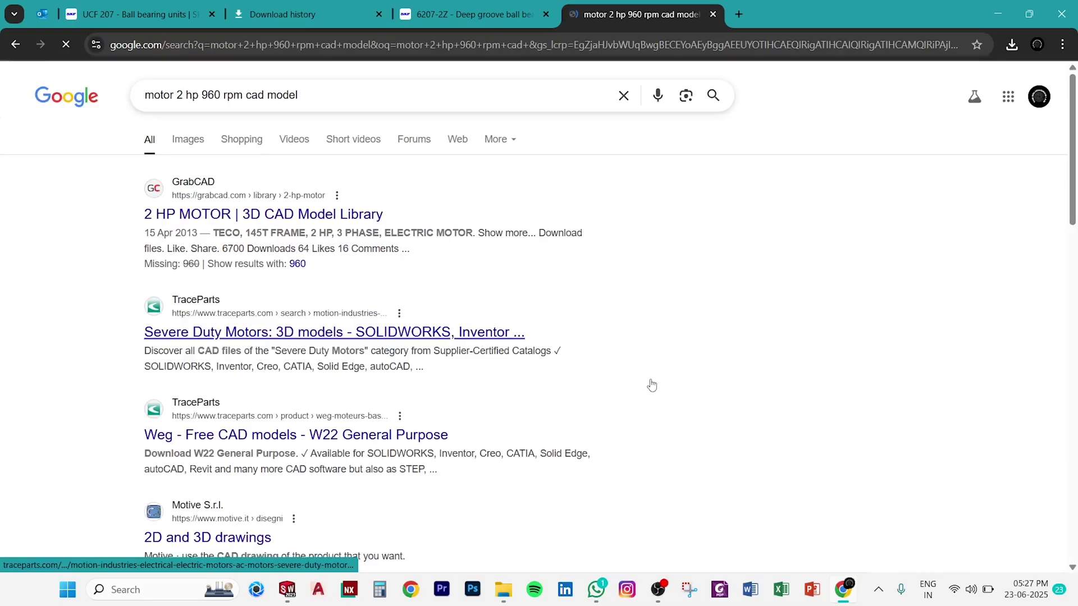
pyautogui.click(314, 215)
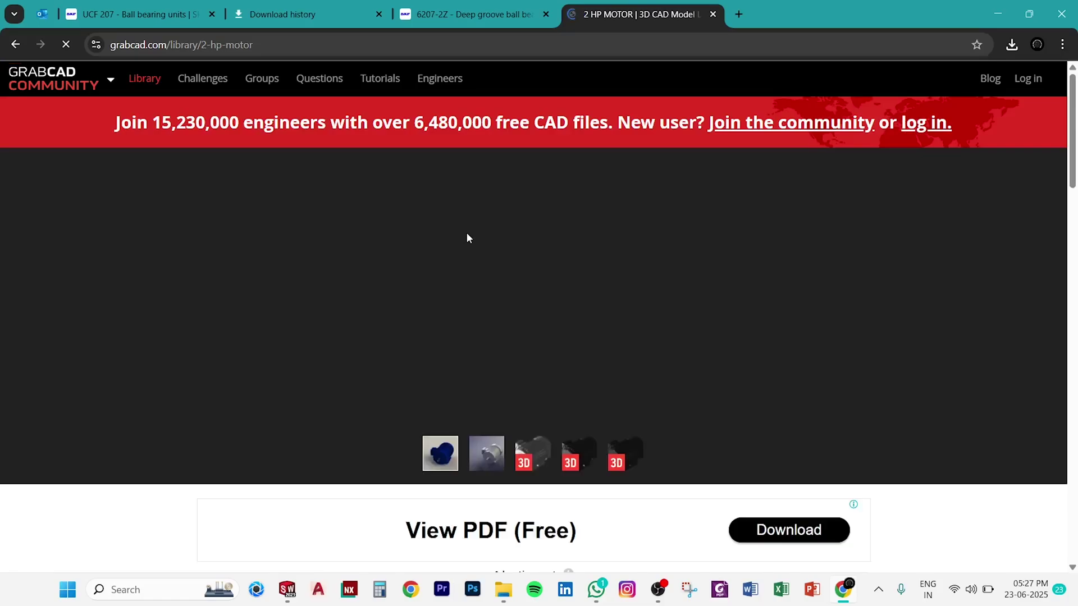
# Download the 2 HP MOTOR zip, confirm it in Chrome's download history, and minimize Chrome.
pyautogui.scroll(-5, 851, 296)
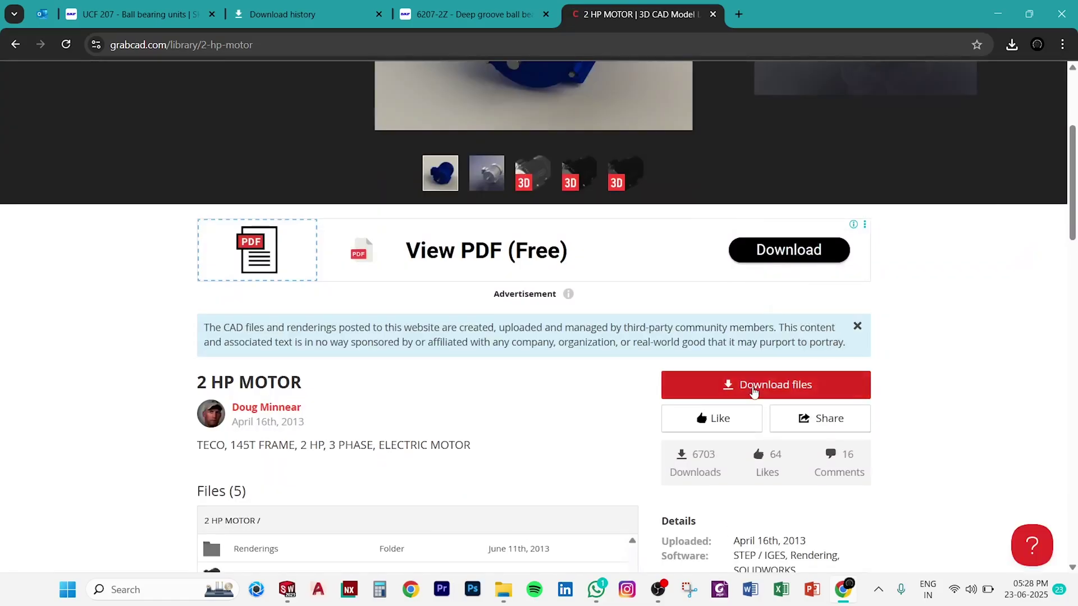
pyautogui.click(753, 389)
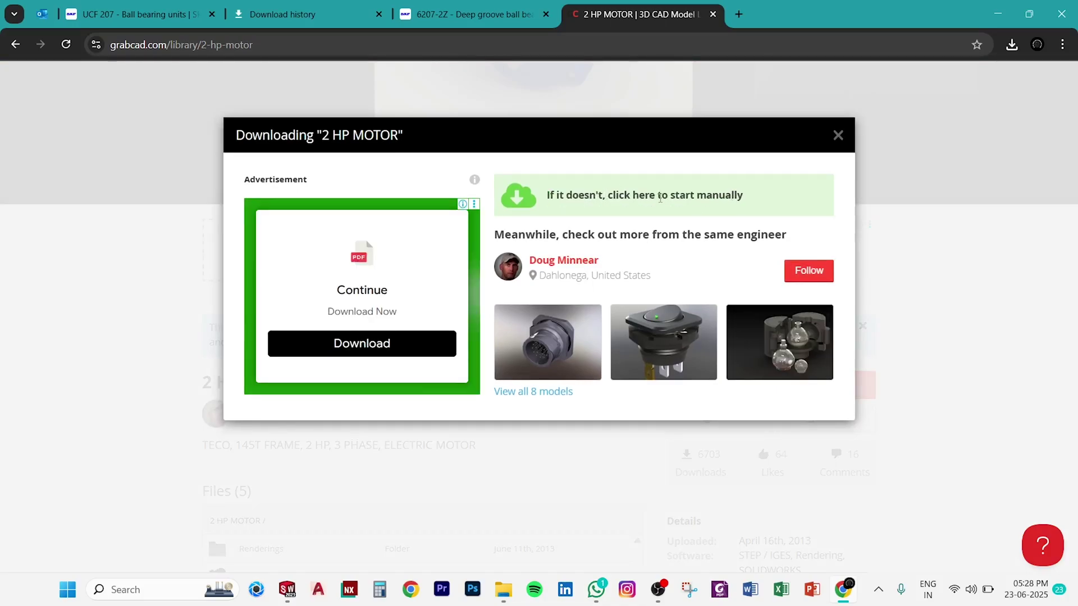
pyautogui.click(1066, 47)
pyautogui.click(888, 218)
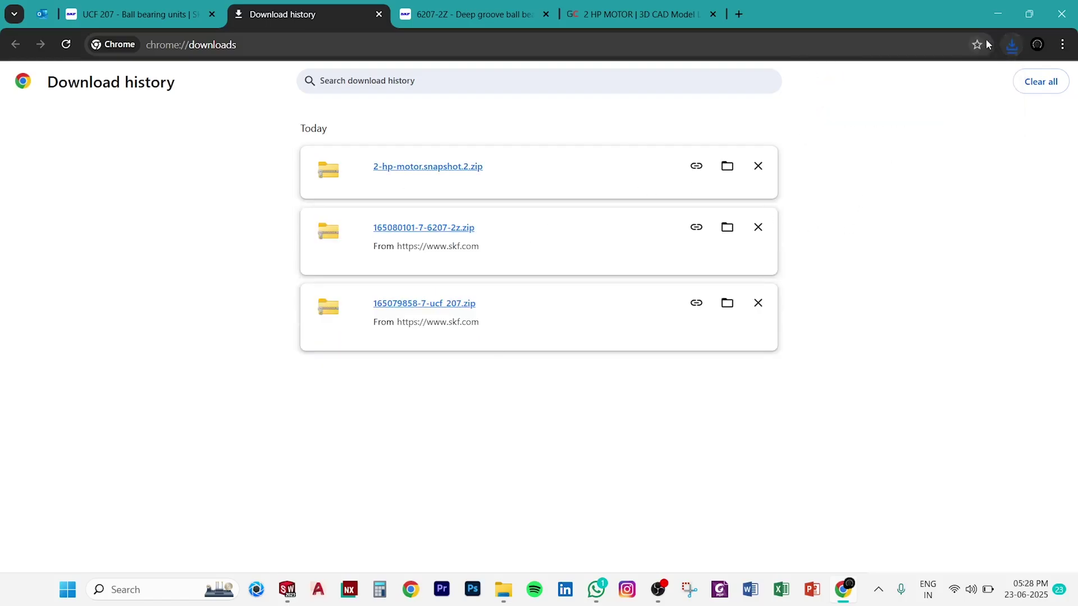
pyautogui.click(998, 11)
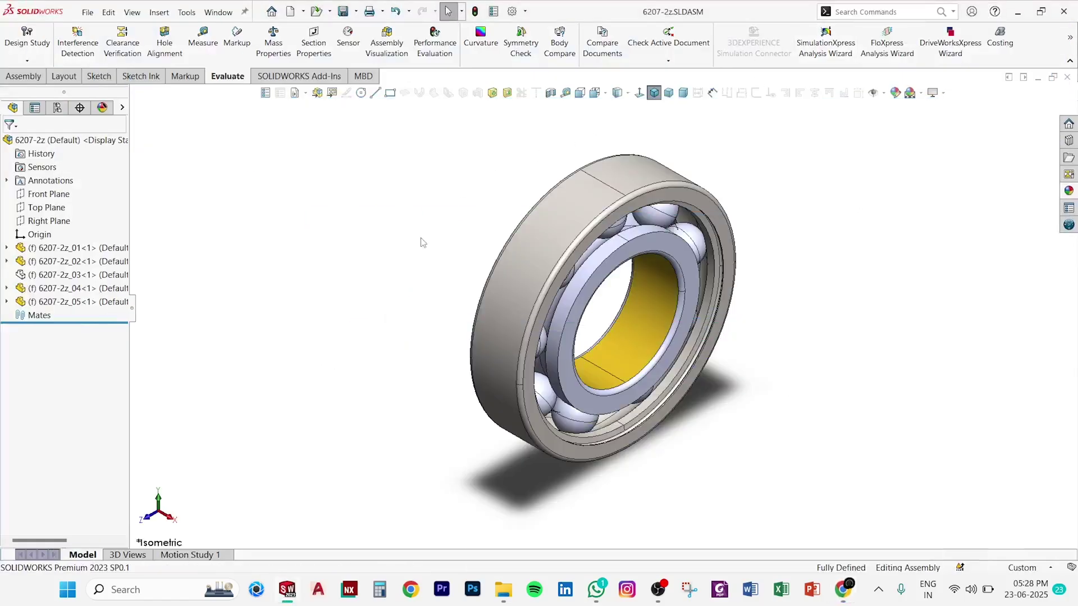
# Extract 2-hp-motor.snapshot.2.zip in Downloads using 7-Zip Extract Here.
pyautogui.click(500, 592)
pyautogui.click(62, 161)
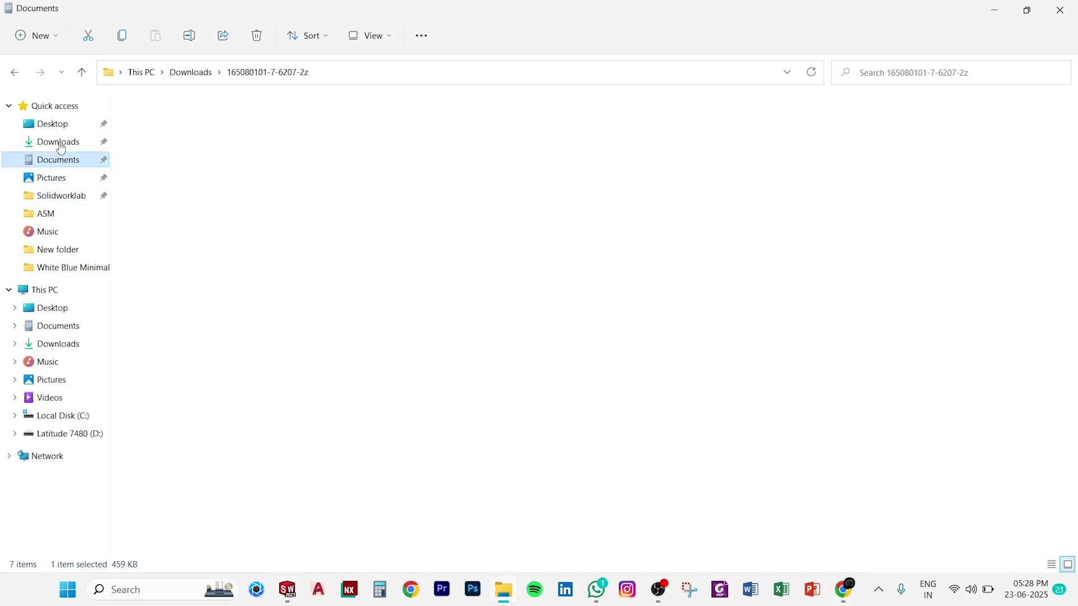
pyautogui.click(61, 144)
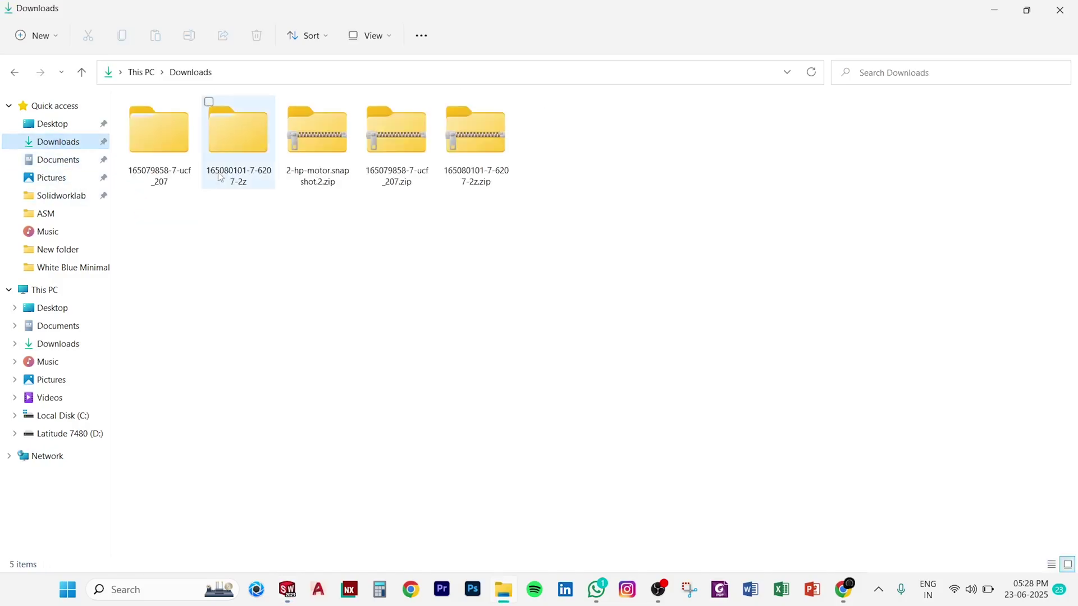
pyautogui.click(315, 139)
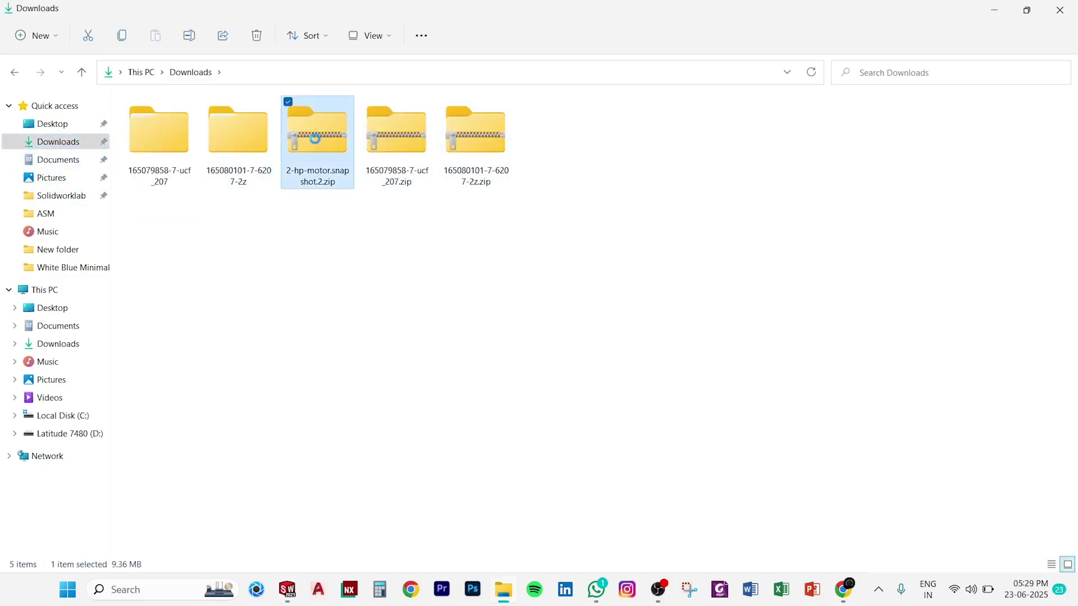
pyautogui.rightClick(318, 144)
pyautogui.click(382, 373)
pyautogui.moveTo(413, 124)
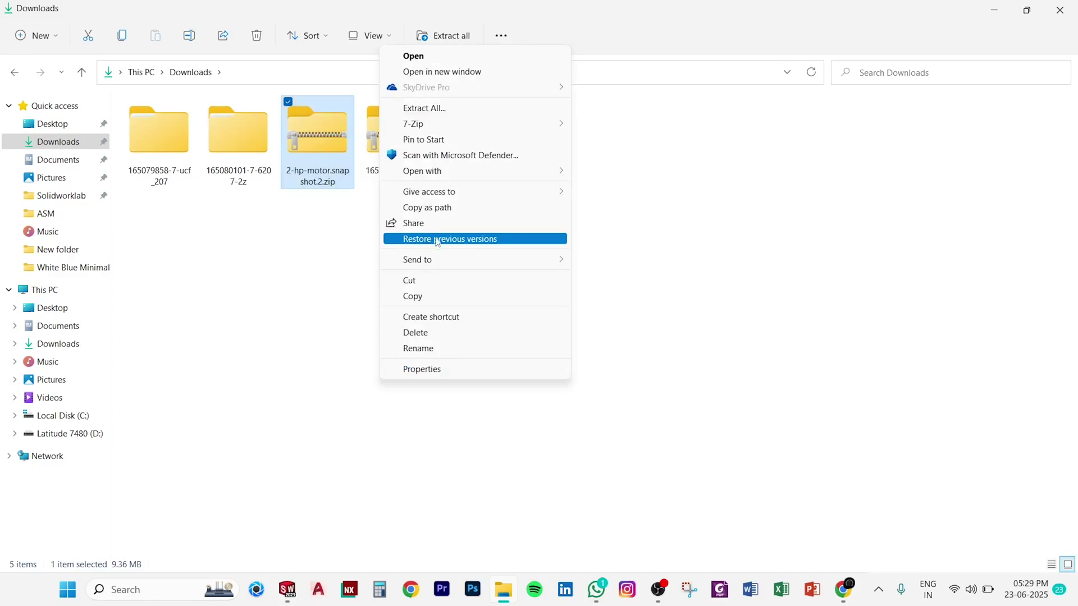
pyautogui.click(646, 186)
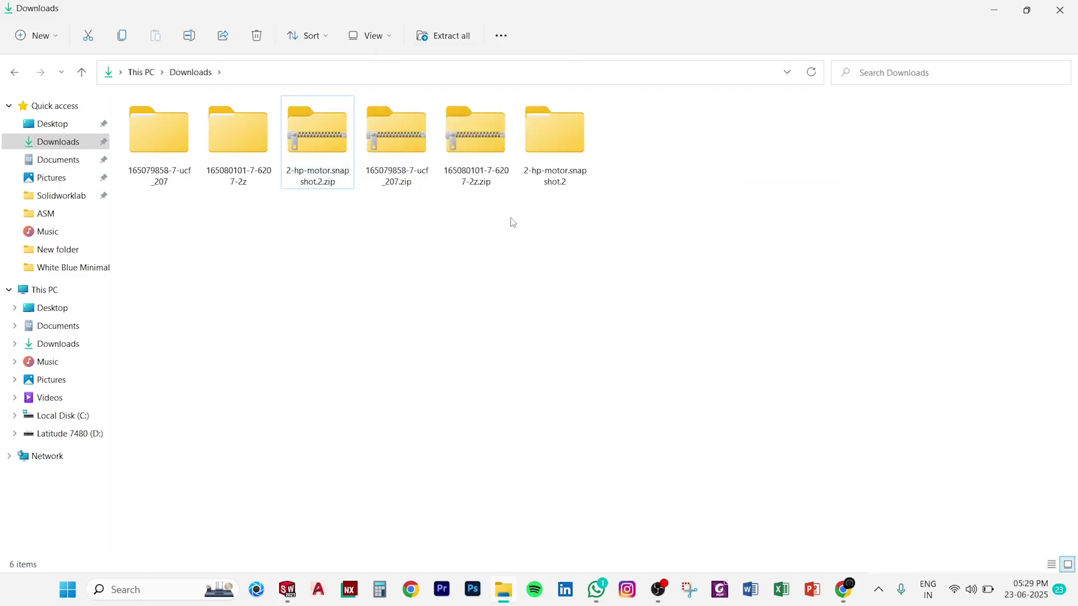
# Open the extracted folder in Large icons view and open TECO 2HP 145T.SLDPRT.
pyautogui.doubleClick(550, 141)
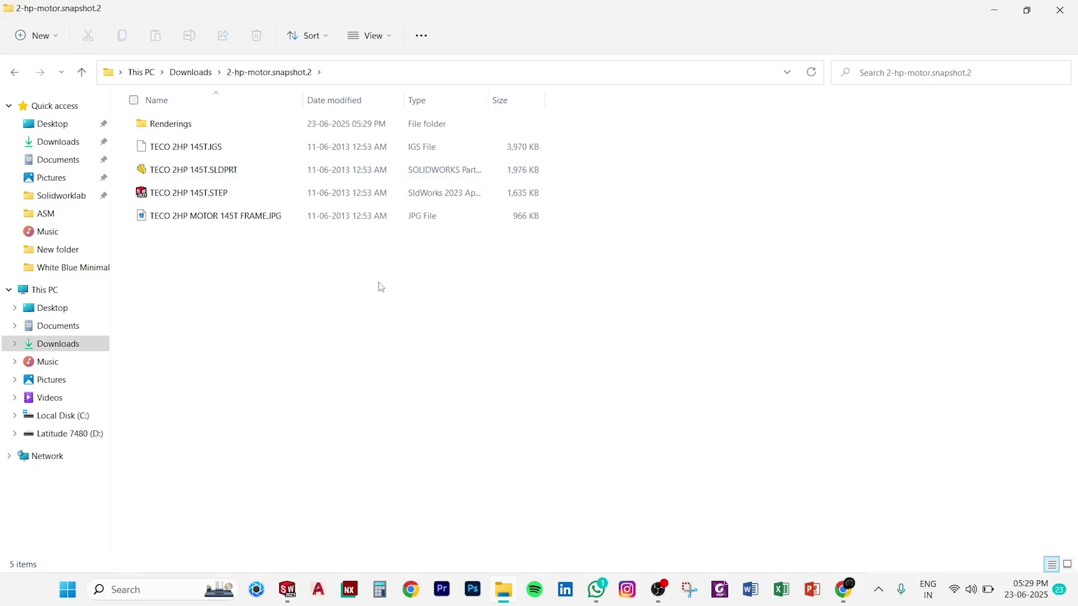
pyautogui.click(364, 36)
pyautogui.click(374, 89)
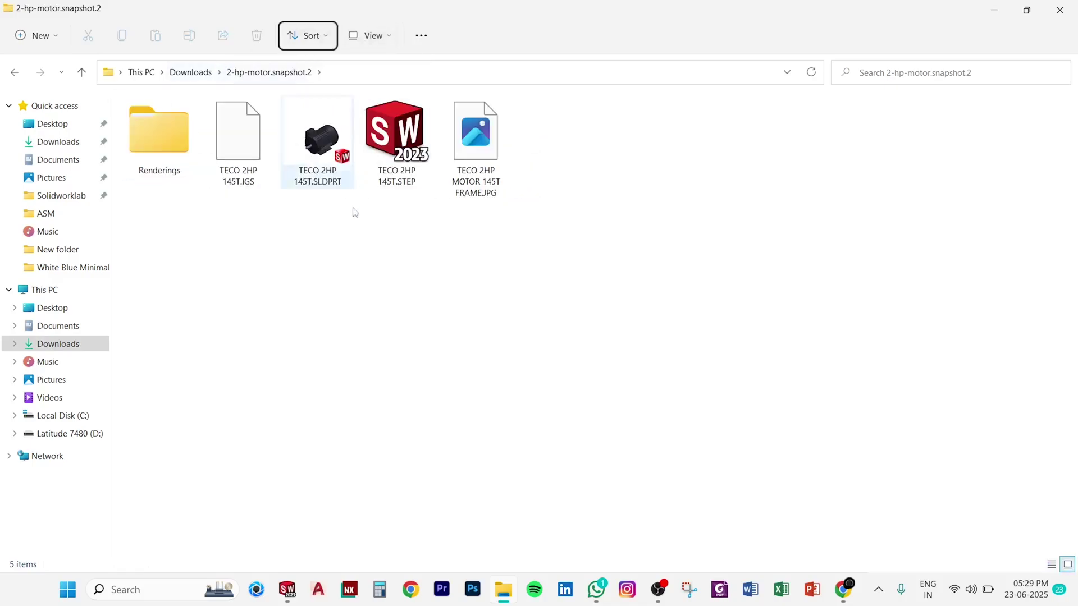
pyautogui.click(346, 137)
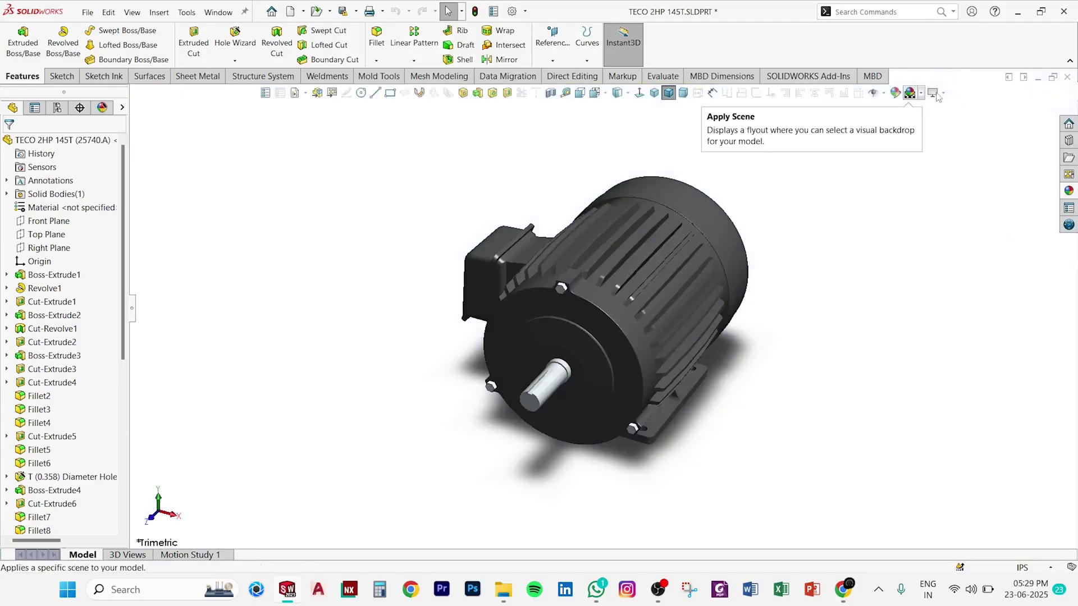
# Turn on perspective and Shaded With Edges display for the TECO 2HP motor.
pyautogui.click(933, 92)
pyautogui.click(951, 138)
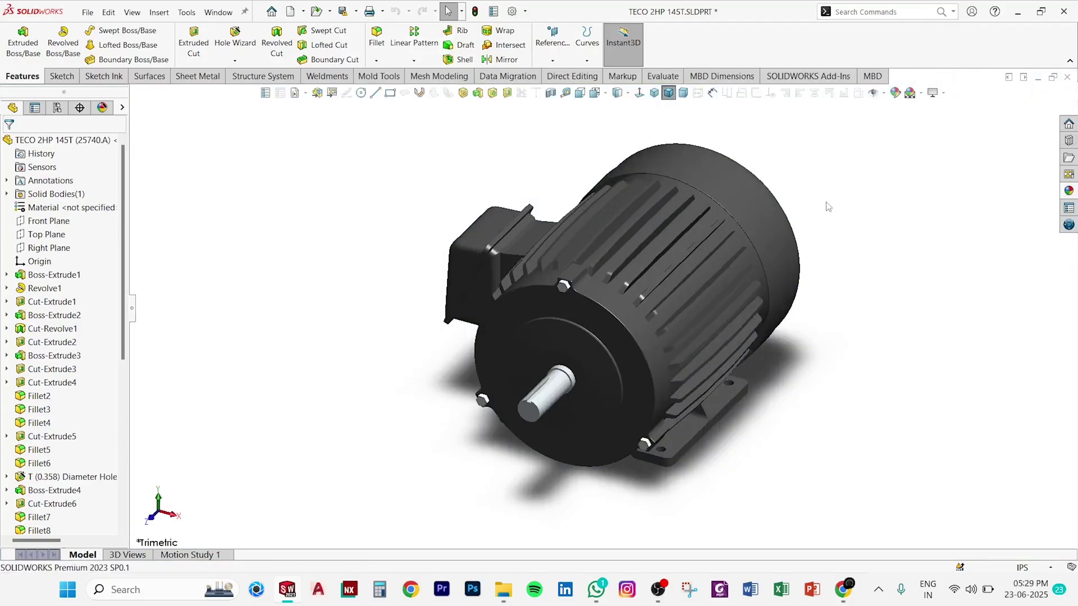
pyautogui.click(618, 92)
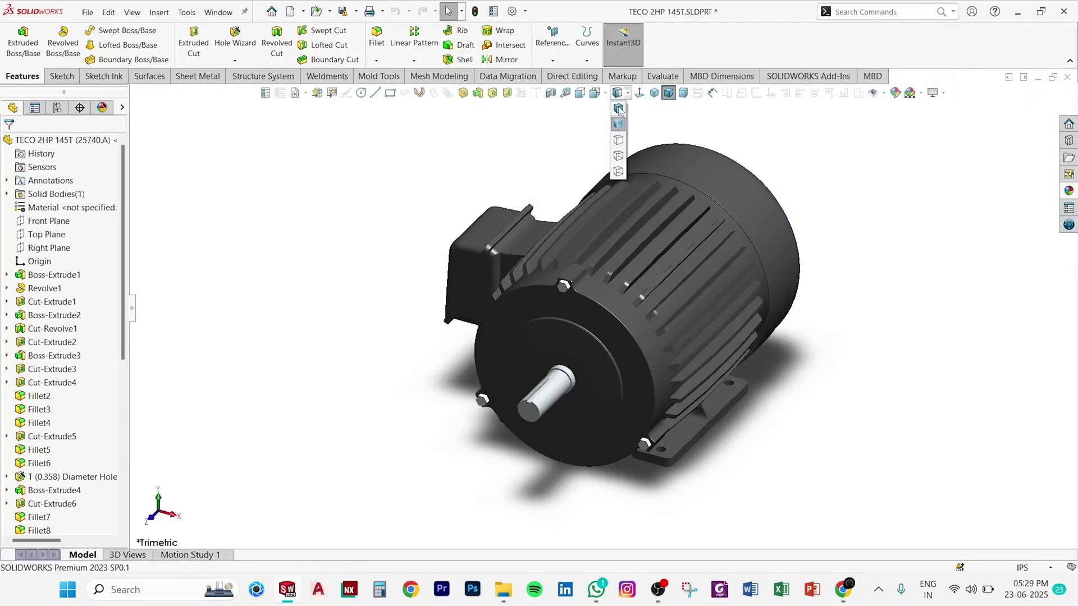
pyautogui.moveTo(811, 265)
pyautogui.mouseDown(button='middle')
pyautogui.moveTo(815, 246)
pyautogui.moveTo(770, 173)
pyautogui.moveTo(652, 219)
pyautogui.moveTo(569, 190)
pyautogui.moveTo(655, 163)
pyautogui.moveTo(753, 252)
pyautogui.moveTo(716, 250)
pyautogui.moveTo(802, 260)
pyautogui.moveTo(764, 309)
pyautogui.mouseUp(button='middle')
# Inspect the motor shaft, snap back to Isometric, and save the part in the current version.
pyautogui.click(694, 368)
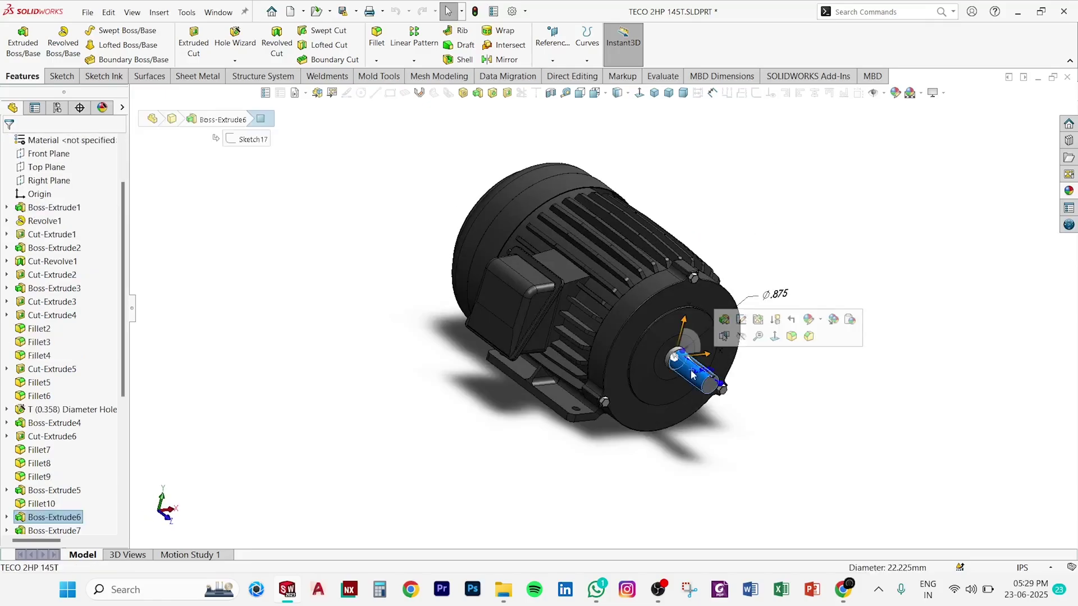
pyautogui.click(906, 543)
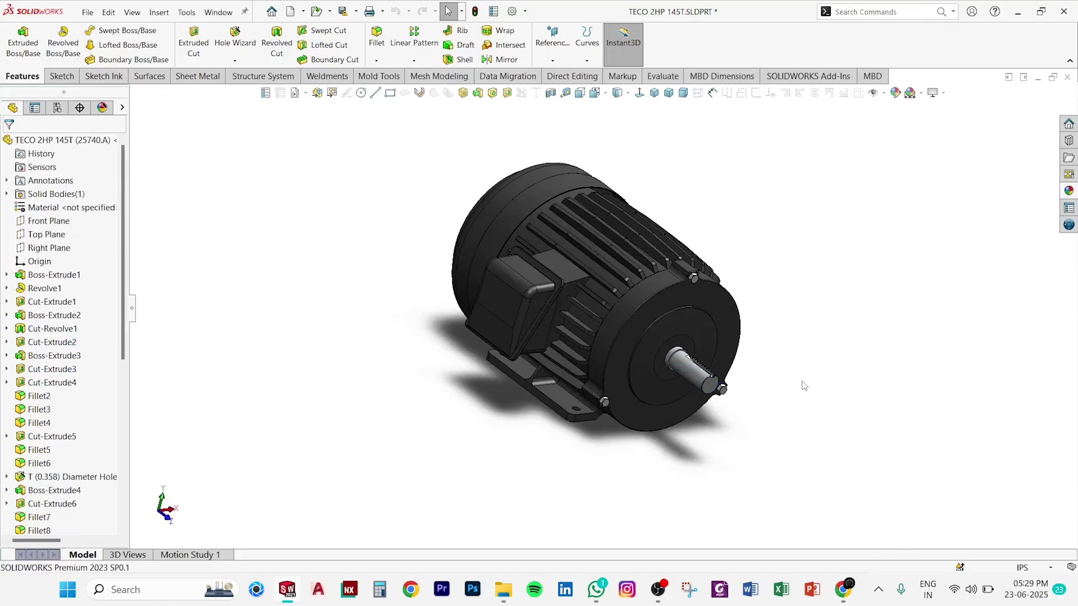
pyautogui.moveTo(803, 380); pyautogui.dragTo(651, 125, button='middle')
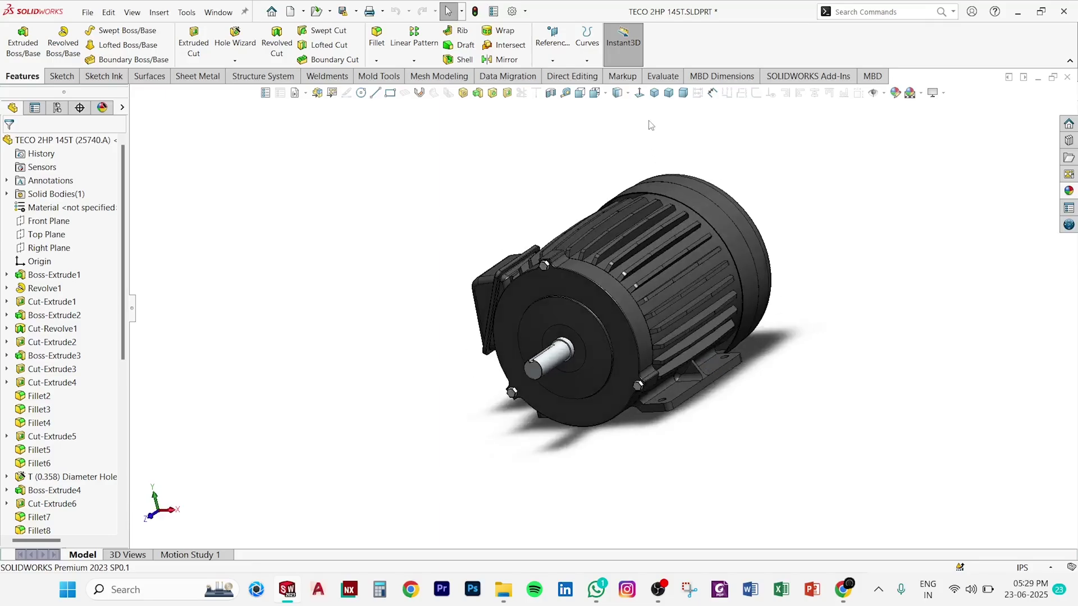
pyautogui.click(654, 93)
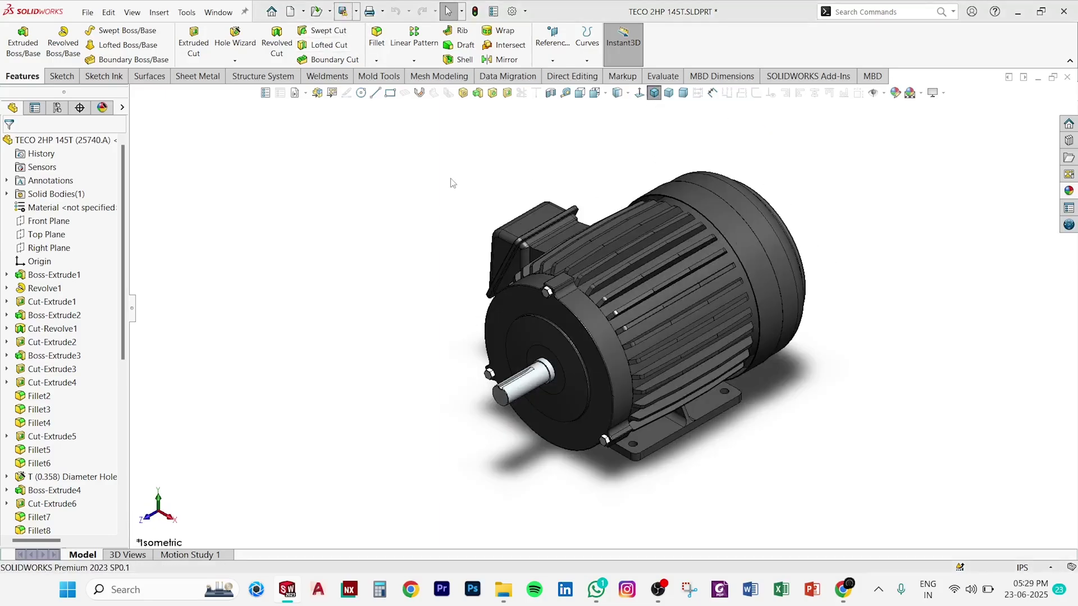
pyautogui.click(552, 317)
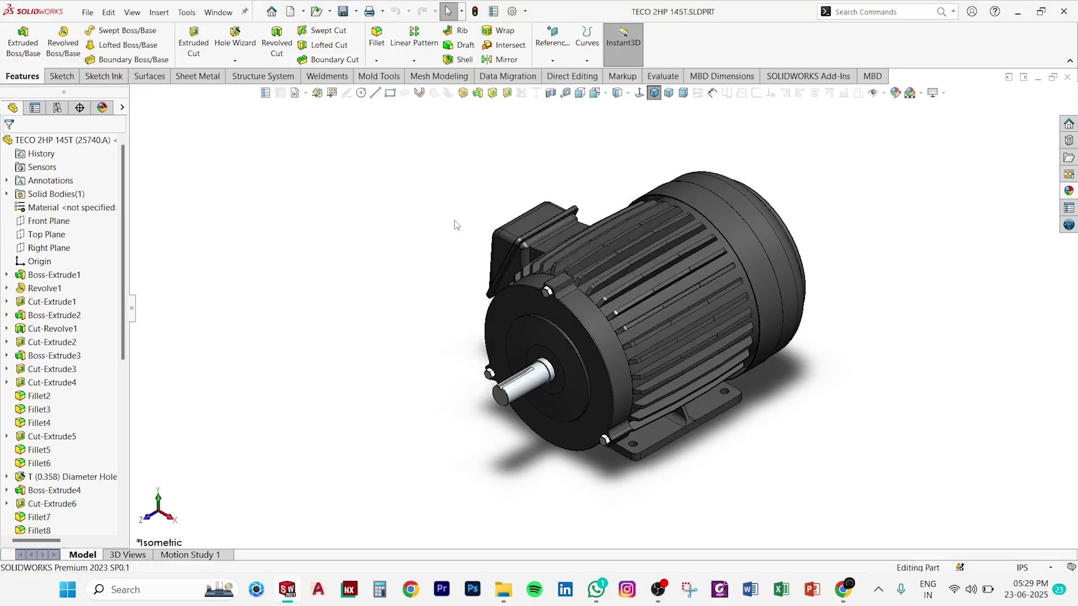